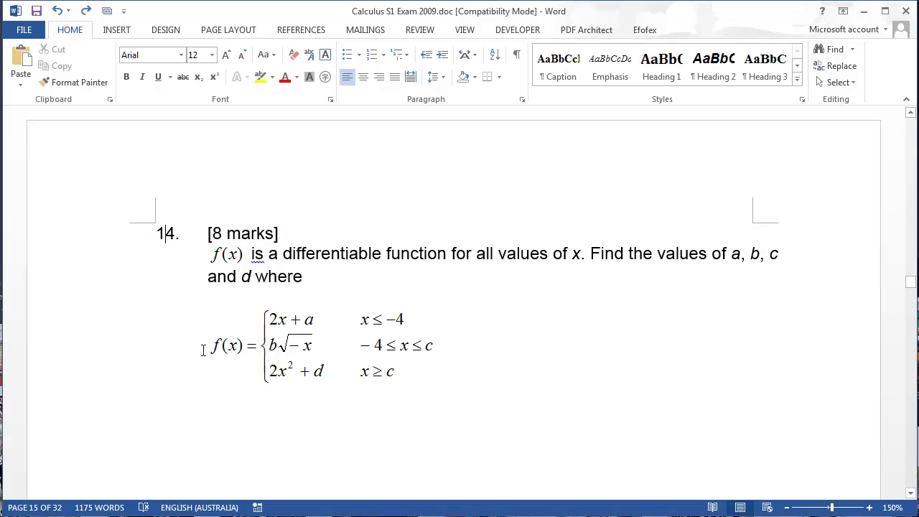
# Scroll past question 14 to bring question 15 on page 16 into view
pyautogui.scroll(-5, 203, 351)
pyautogui.scroll(-8, 203, 351)
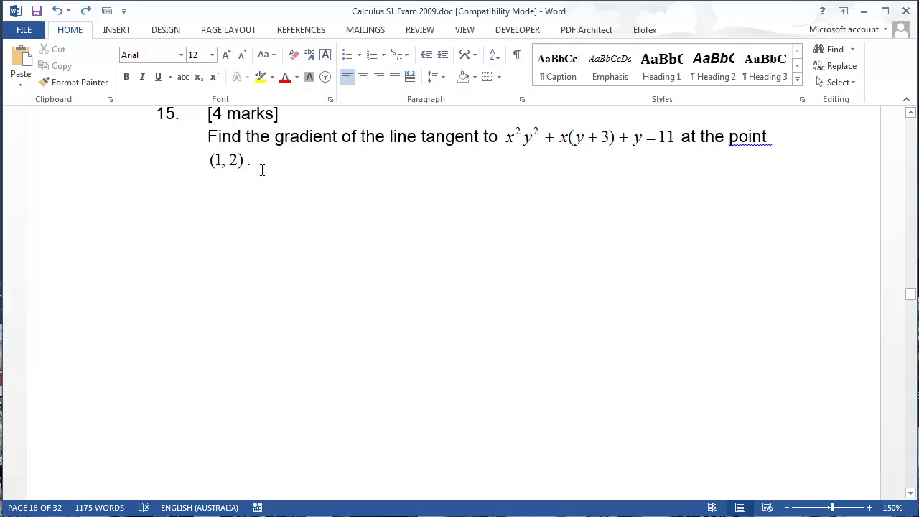
# Insert a floating FX Draw function graph and enter x2y2+x(y+3)+y=11 in Quick Entry
pyautogui.click(645, 30)
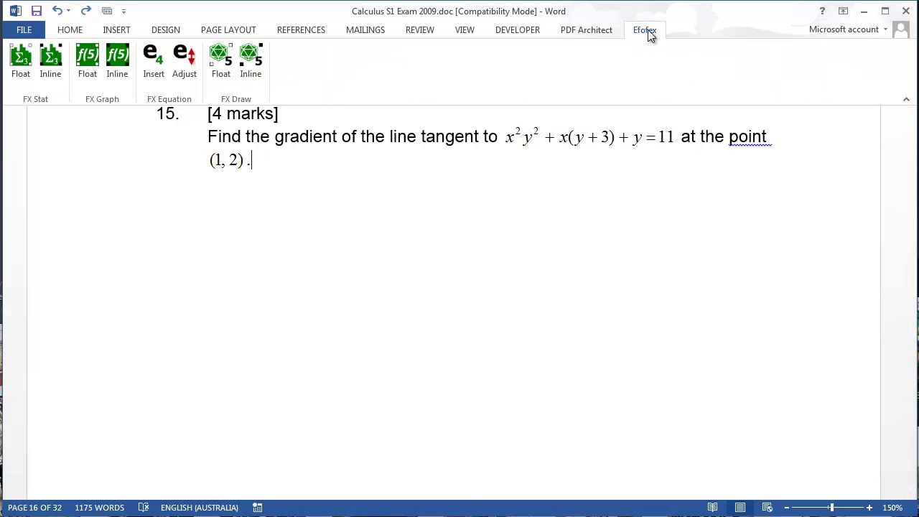
pyautogui.click(222, 80)
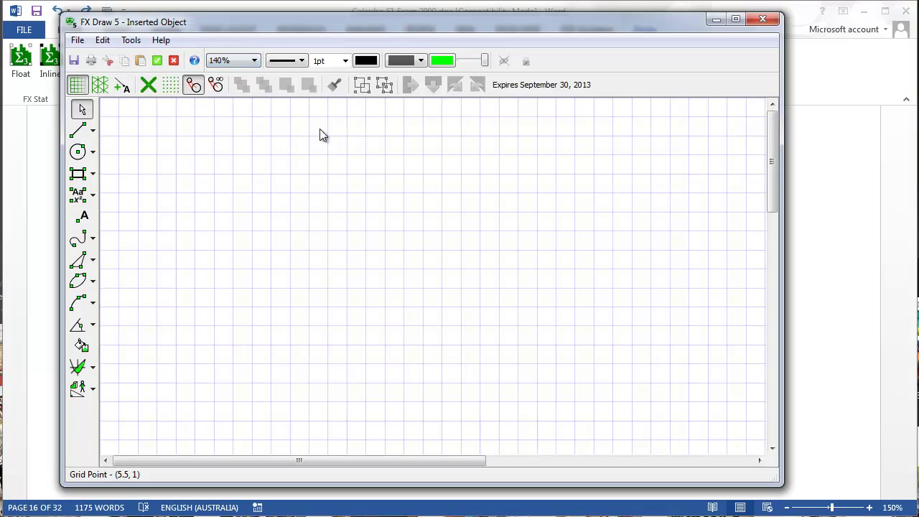
pyautogui.click(79, 367)
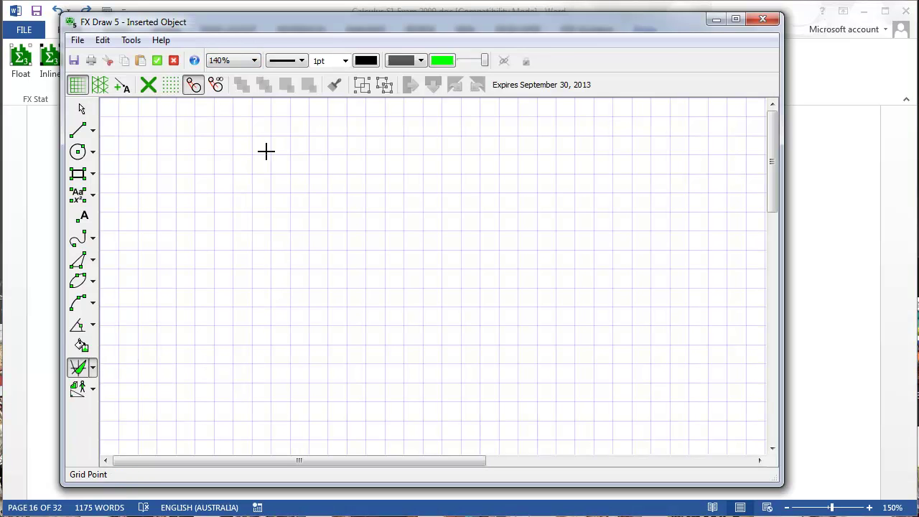
pyautogui.moveTo(253, 136); pyautogui.dragTo(567, 436)
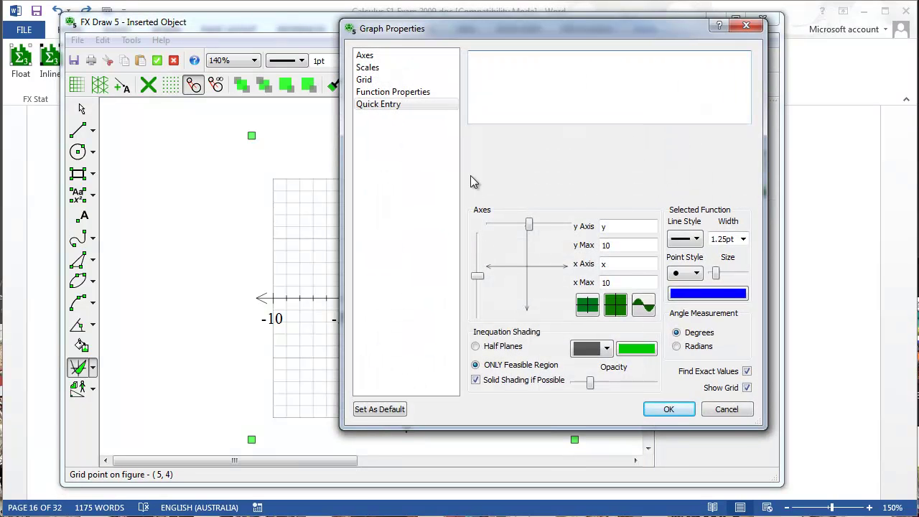
pyautogui.write('x2')
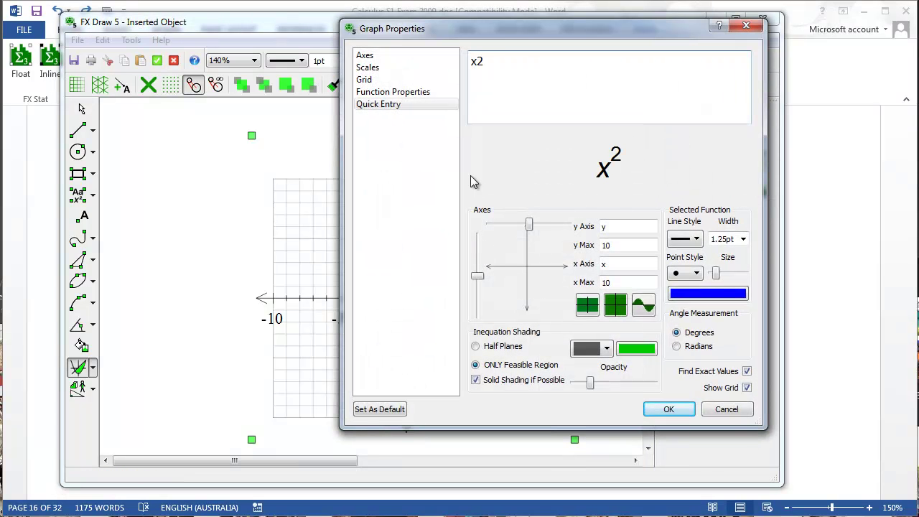
pyautogui.write('y2')
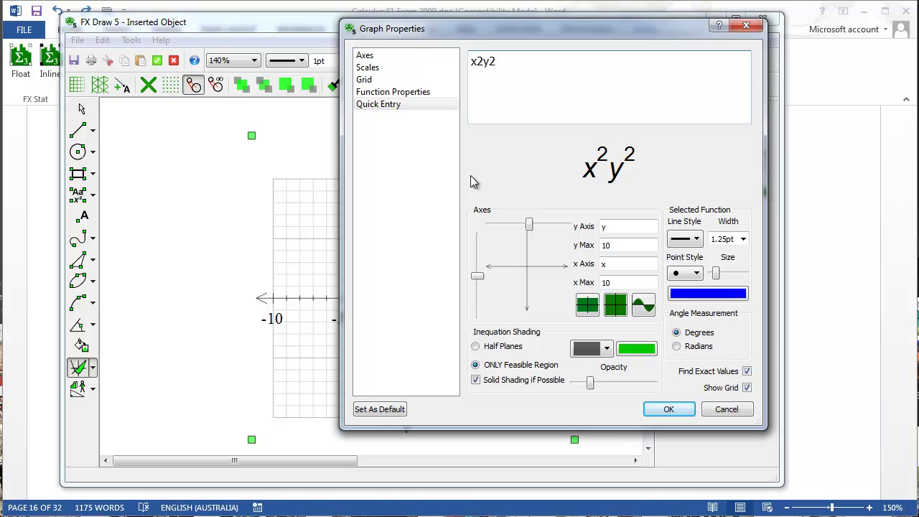
pyautogui.write('+x(')
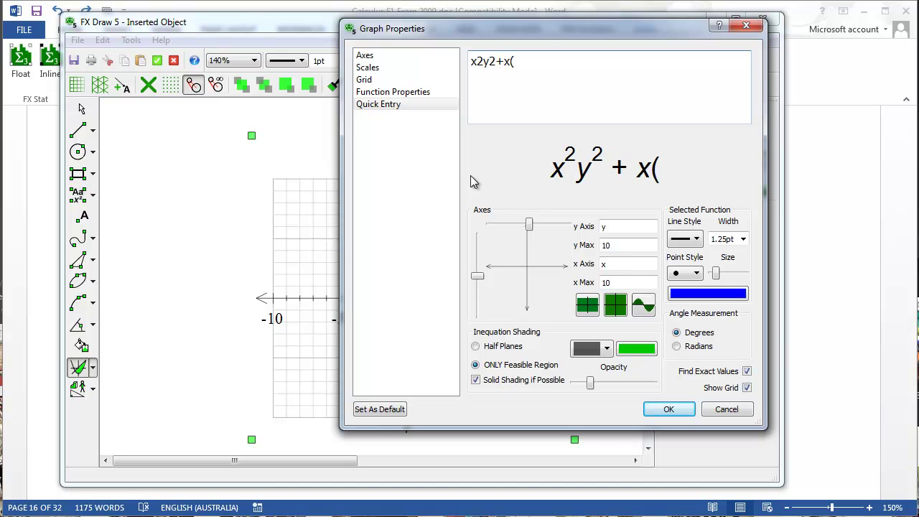
pyautogui.write('y+')
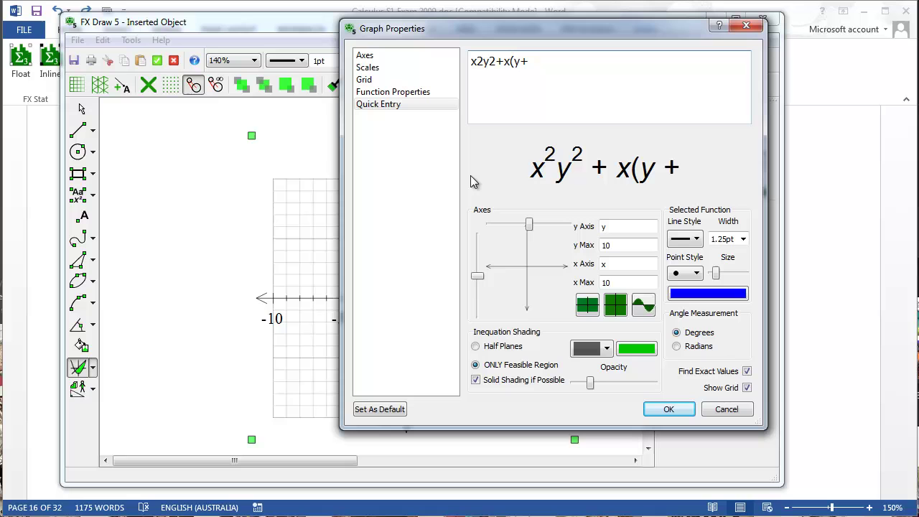
pyautogui.write('3)')
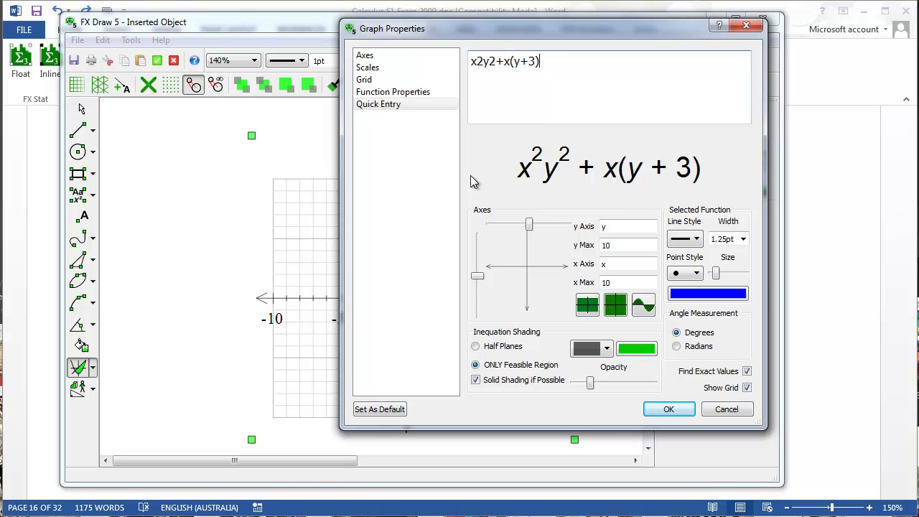
pyautogui.write('+y')
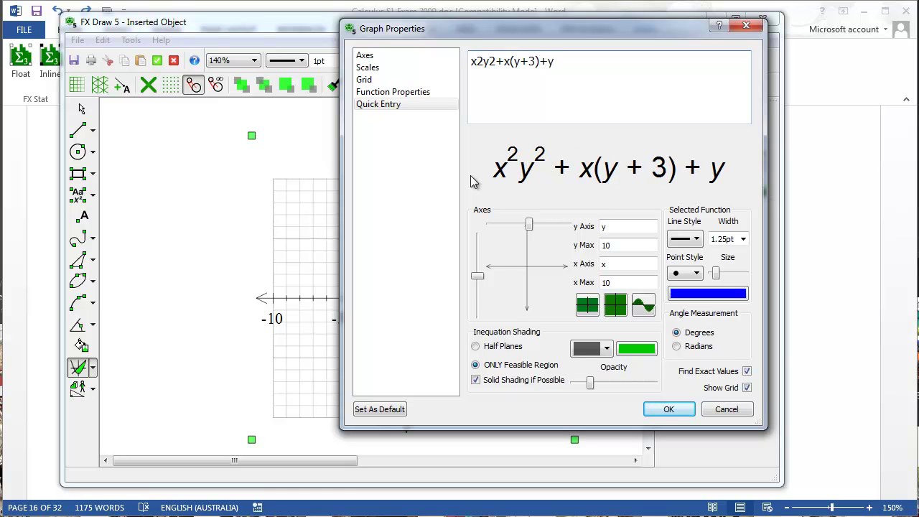
pyautogui.write('=11')
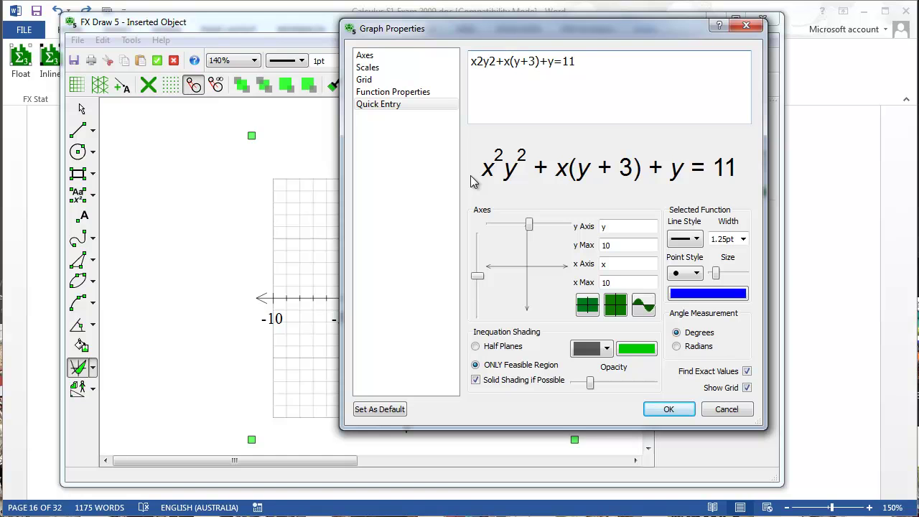
# Plot the curve, return it to Word and place it right of question 15
pyautogui.click(664, 409)
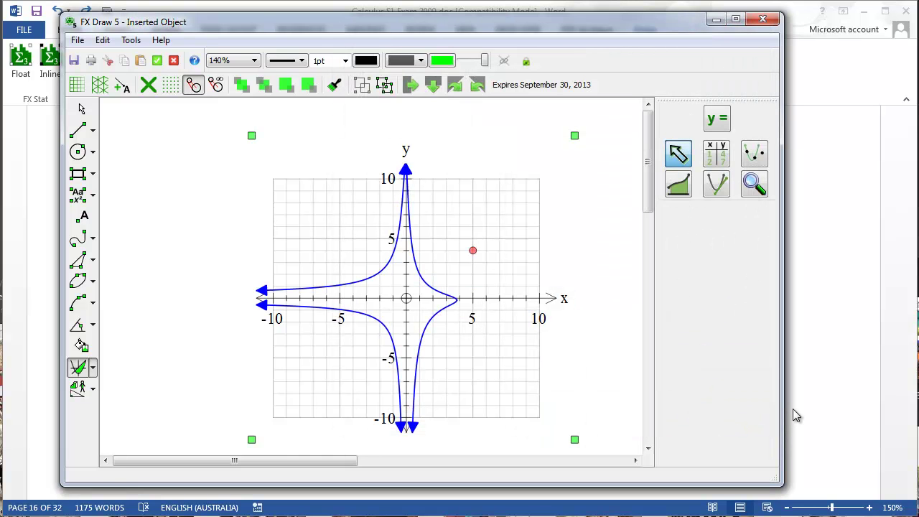
pyautogui.click(164, 61)
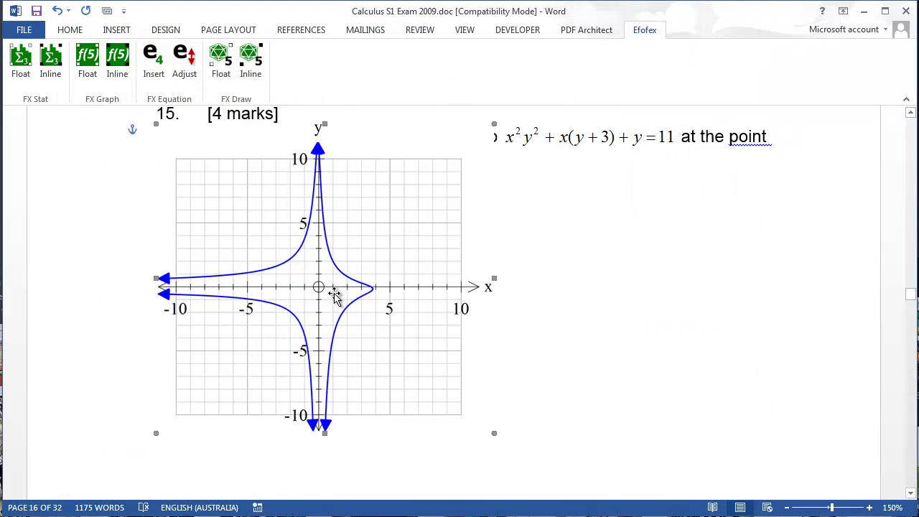
pyautogui.moveTo(678, 316); pyautogui.dragTo(647, 307)
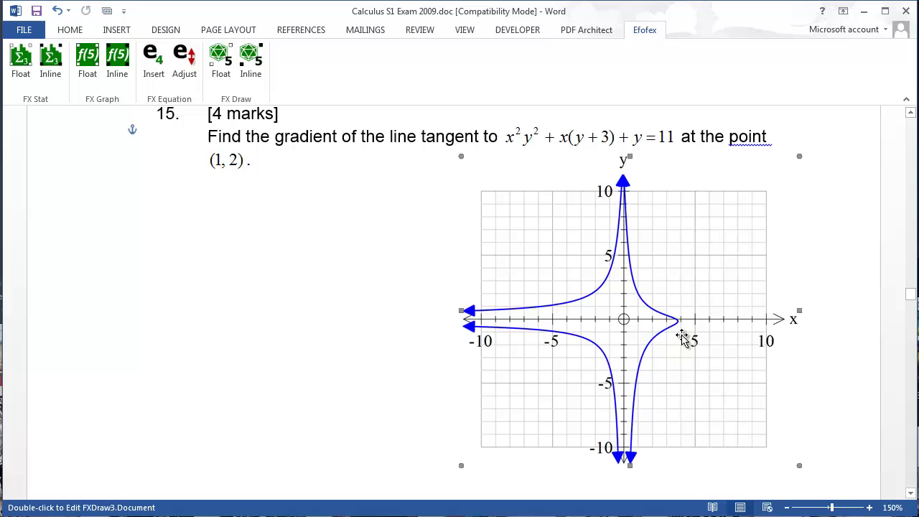
# Add the point (1,2) to the embedded graph and update it in the document
pyautogui.doubleClick(679, 337)
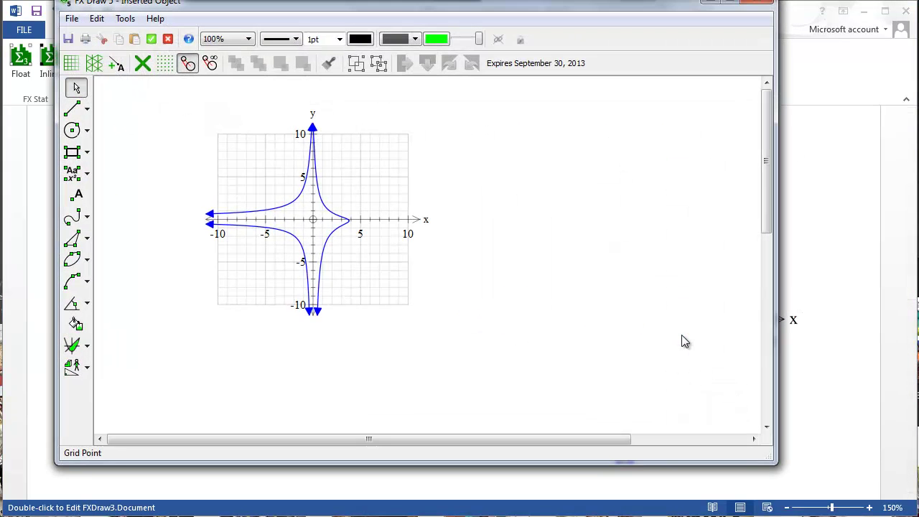
pyautogui.doubleClick(338, 192)
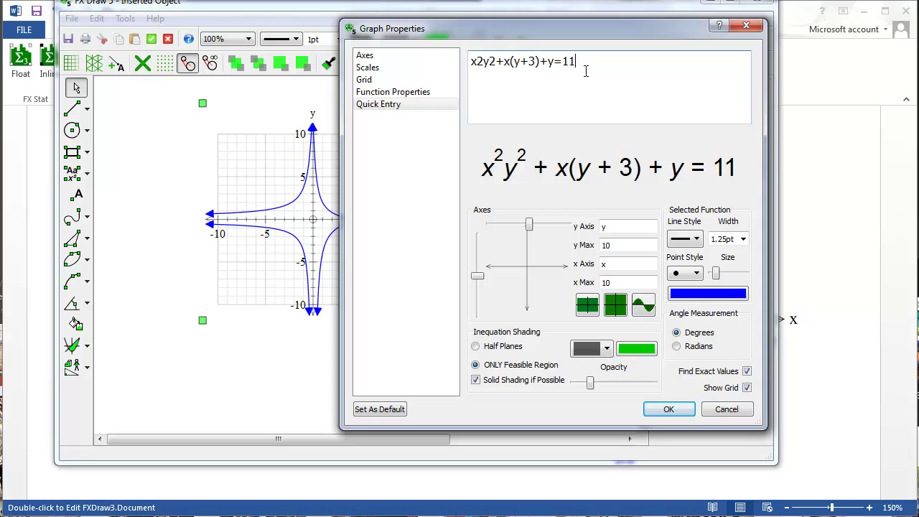
pyautogui.press('Return')
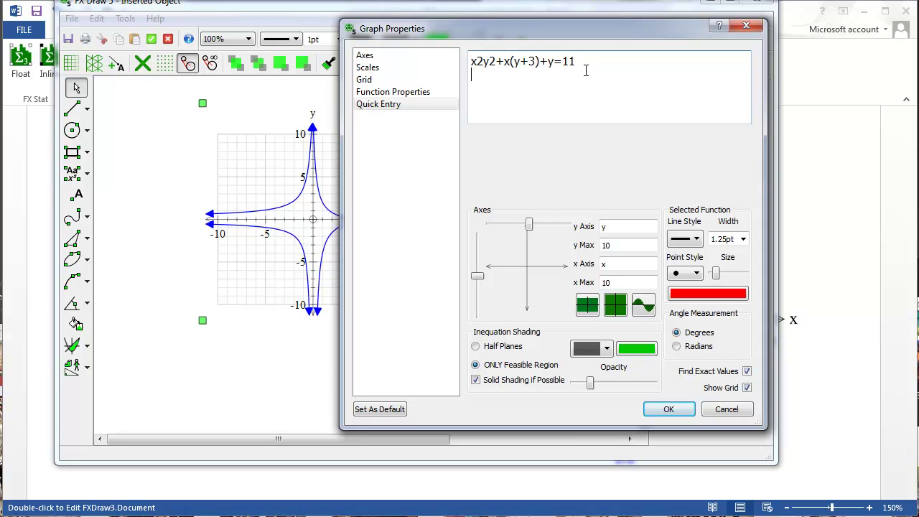
pyautogui.write('(1,2')
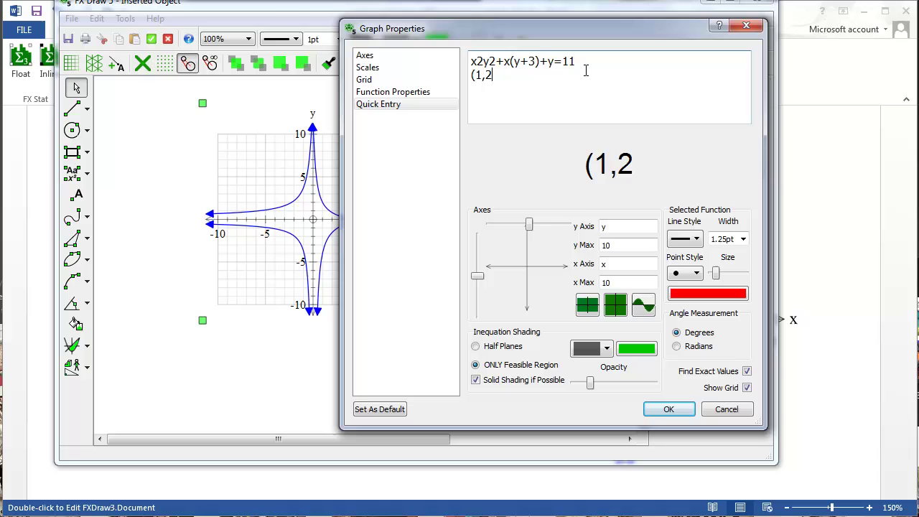
pyautogui.write(')')
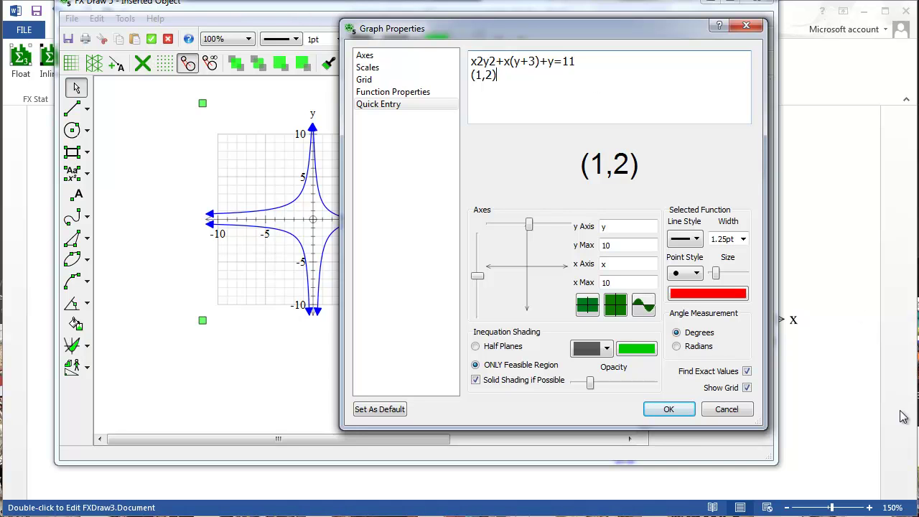
pyautogui.click(658, 411)
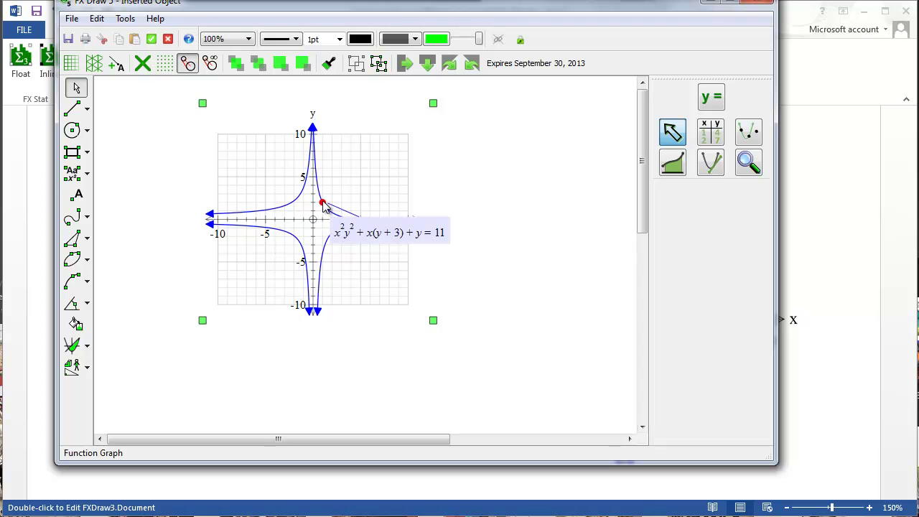
pyautogui.click(153, 40)
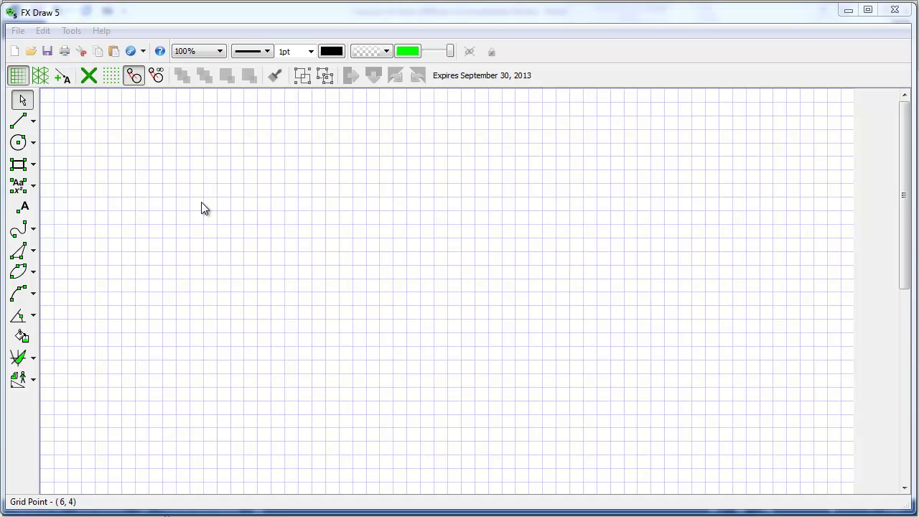
# Draw a small circle and a larger circle side by side
pyautogui.click(18, 142)
pyautogui.moveTo(204, 251); pyautogui.dragTo(245, 280)
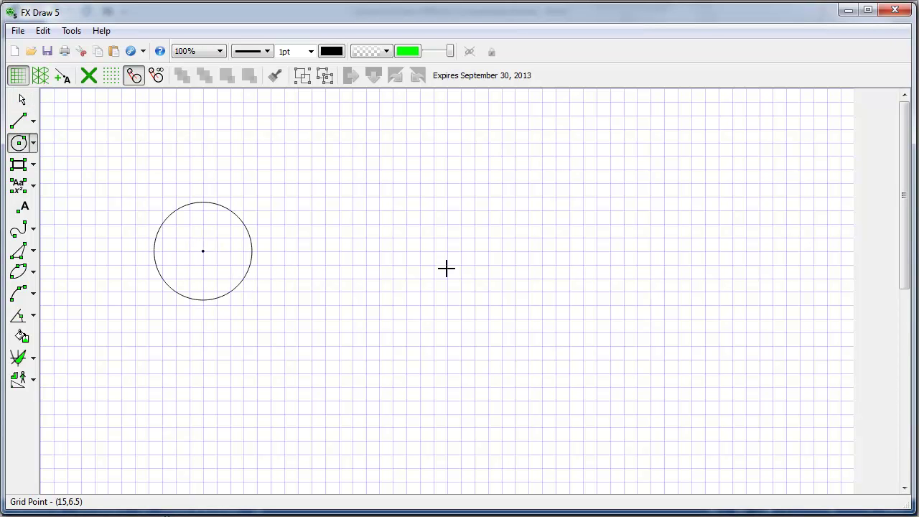
pyautogui.moveTo(420, 238); pyautogui.dragTo(511, 311)
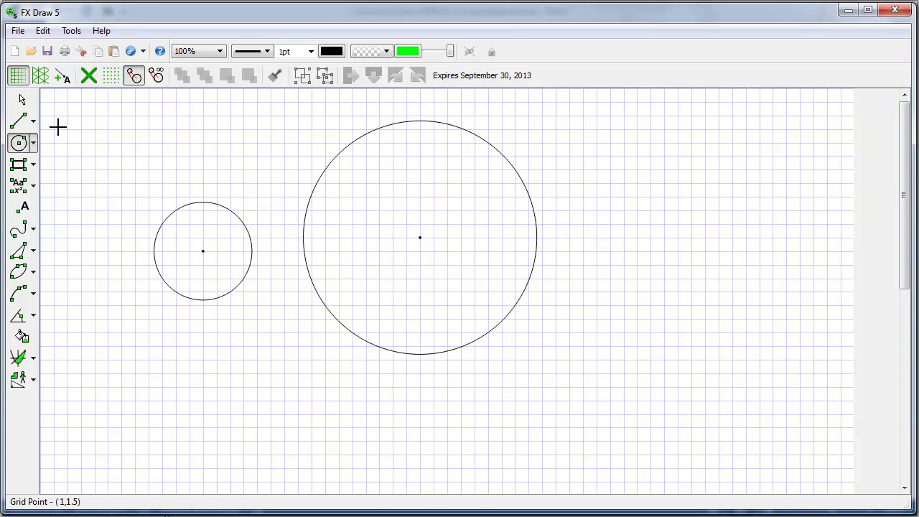
# Draw the common tangent, centre line, both radii and perpendicular, and mark the right angle
pyautogui.click(18, 121)
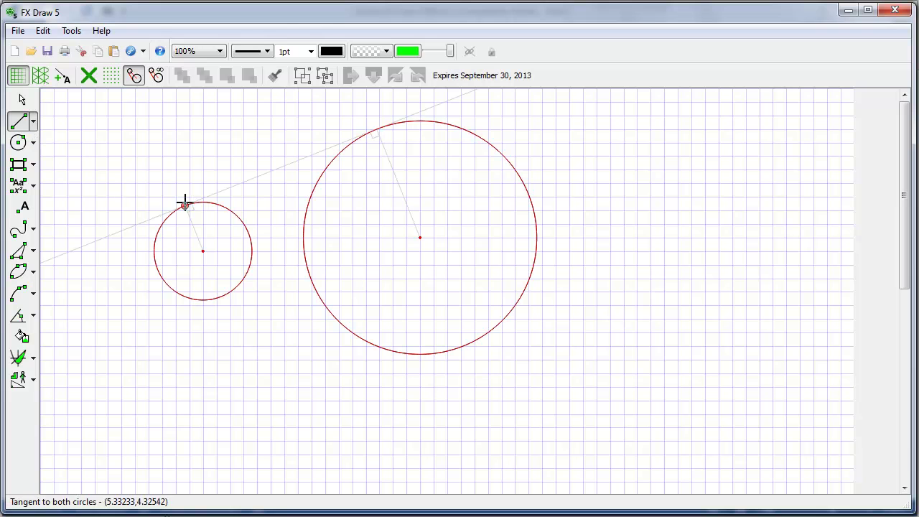
pyautogui.moveTo(185, 204); pyautogui.dragTo(377, 132)
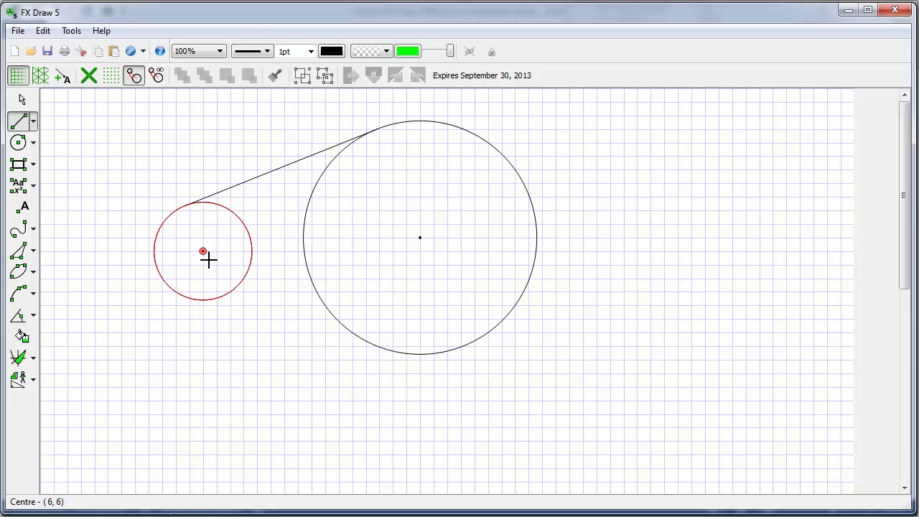
pyautogui.moveTo(204, 251); pyautogui.dragTo(420, 246)
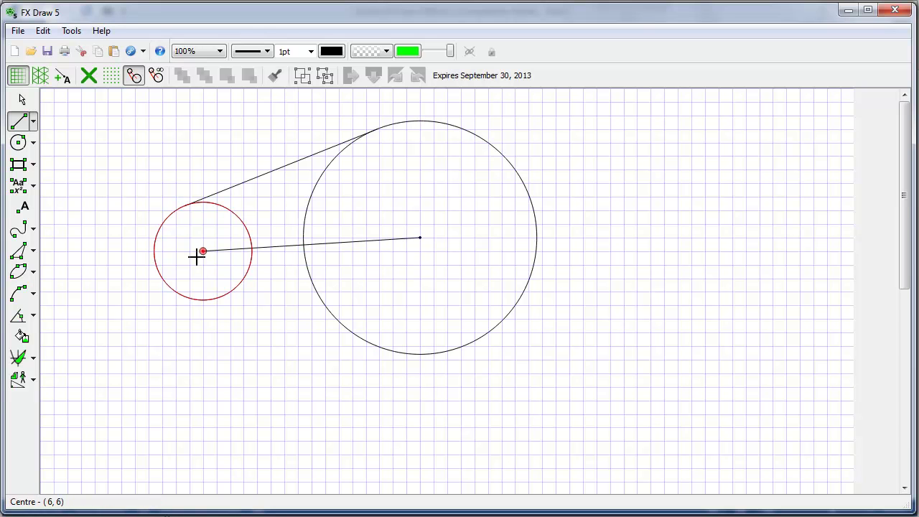
pyautogui.moveTo(192, 257); pyautogui.dragTo(186, 207)
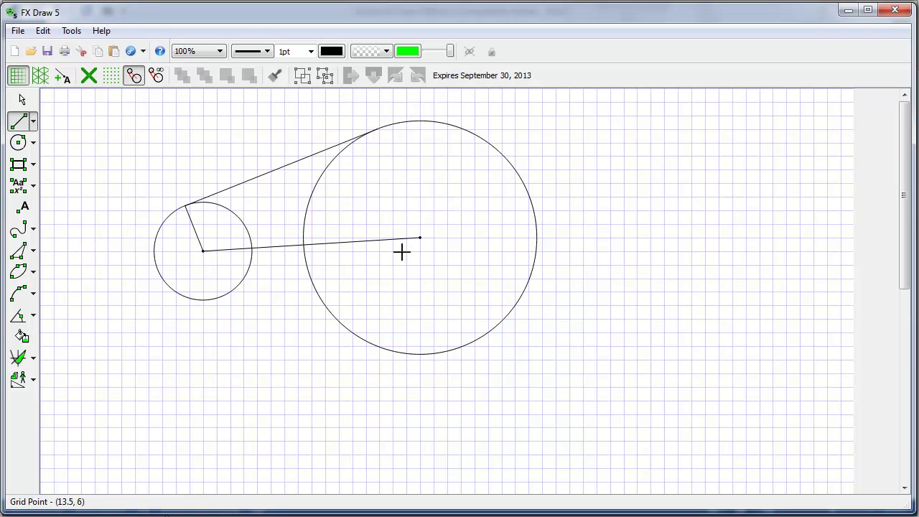
pyautogui.moveTo(420, 237); pyautogui.dragTo(387, 131)
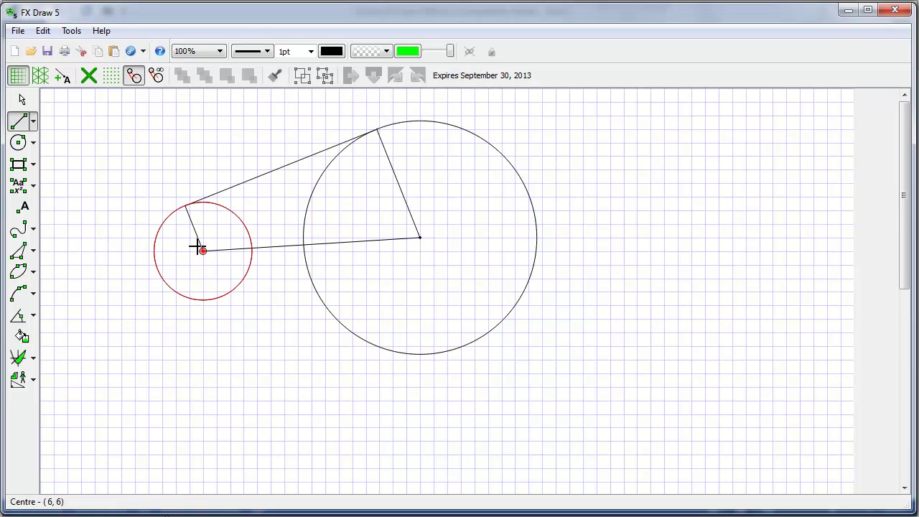
pyautogui.moveTo(201, 249); pyautogui.dragTo(395, 175)
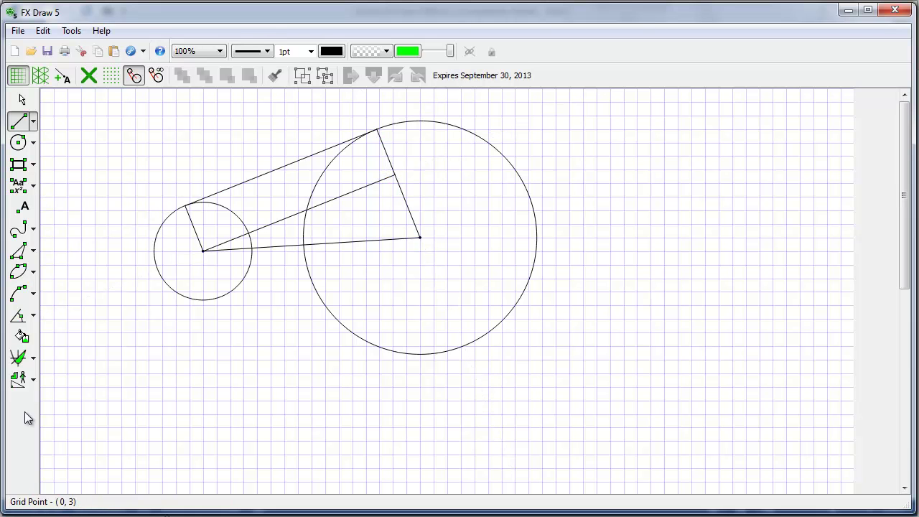
pyautogui.click(18, 316)
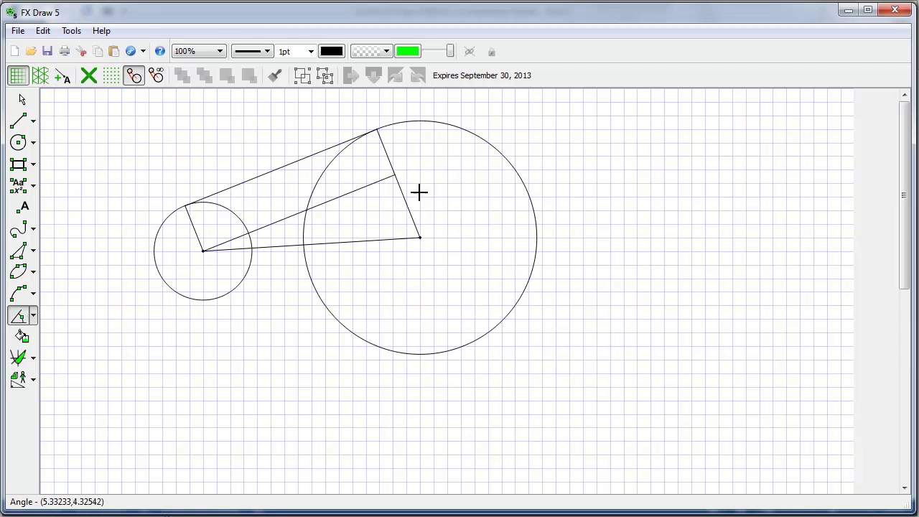
pyautogui.click(390, 184)
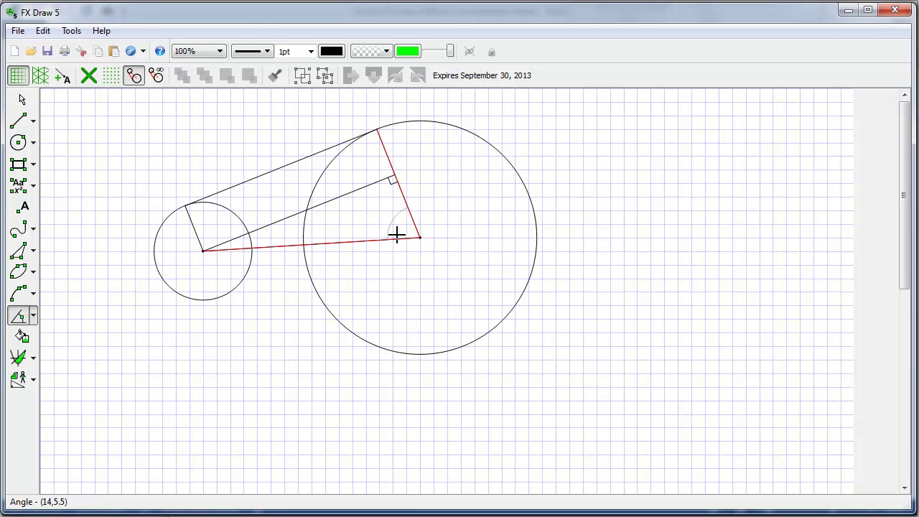
# Mark the 72° angle at the large circle's centre and nudge its label up-left
pyautogui.click(403, 233)
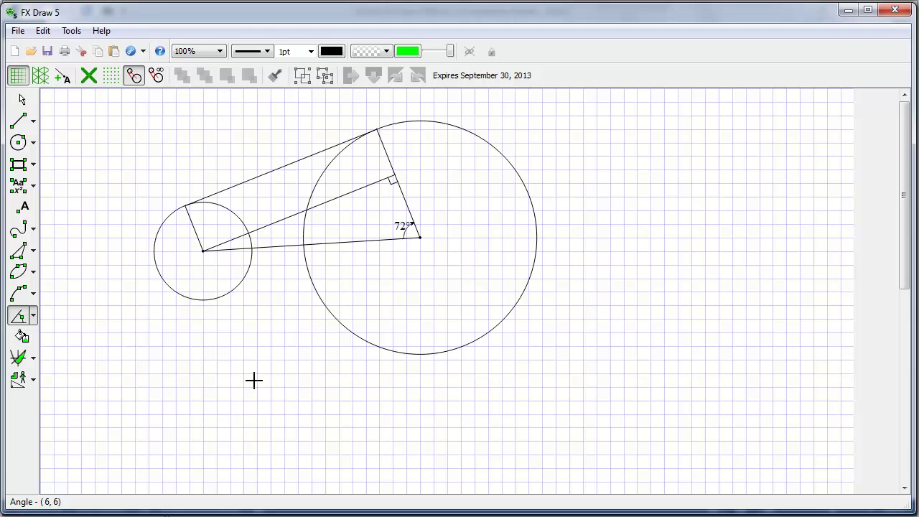
pyautogui.press('Escape')
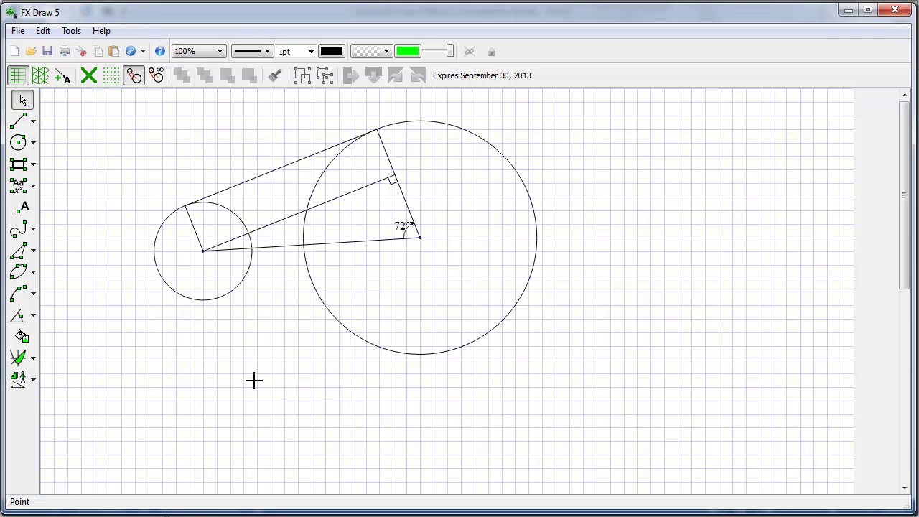
pyautogui.click(405, 227)
pyautogui.moveTo(405, 228); pyautogui.dragTo(398, 224)
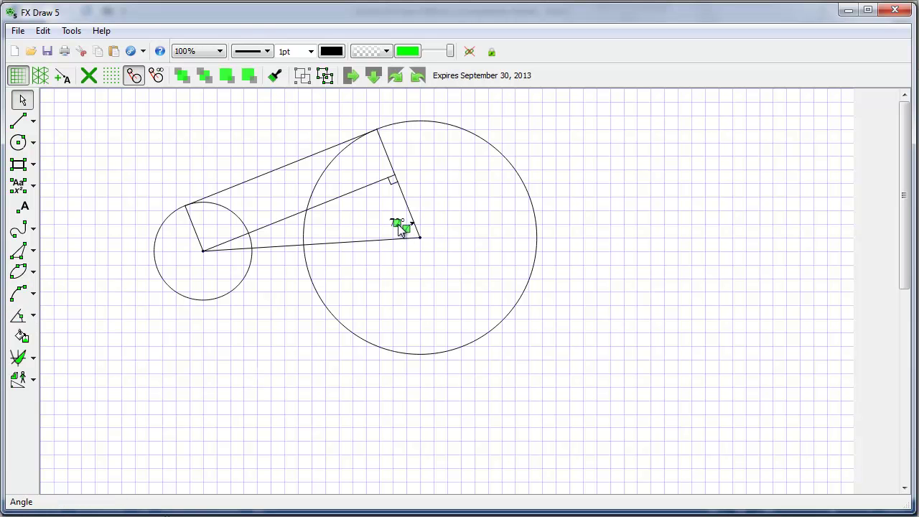
pyautogui.click(76, 236)
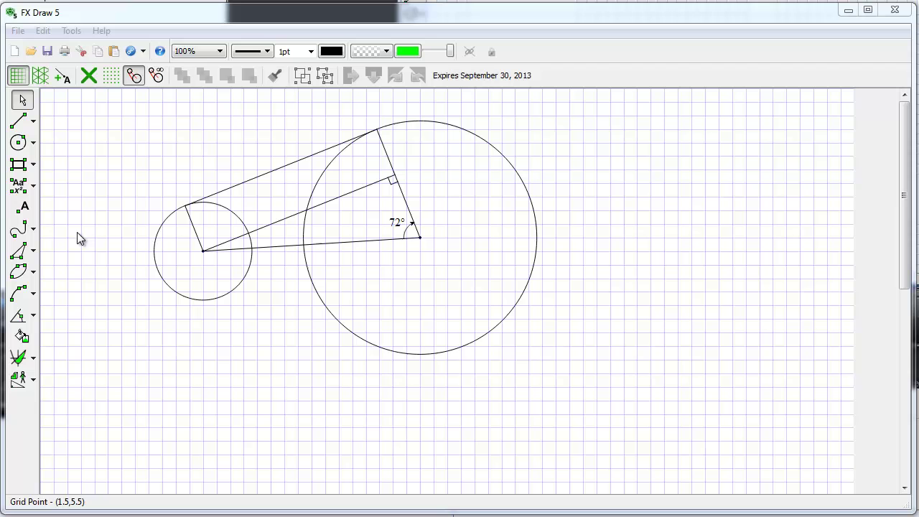
# Label the tangent point B, right-angle foot C, and centres D and E
pyautogui.click(24, 207)
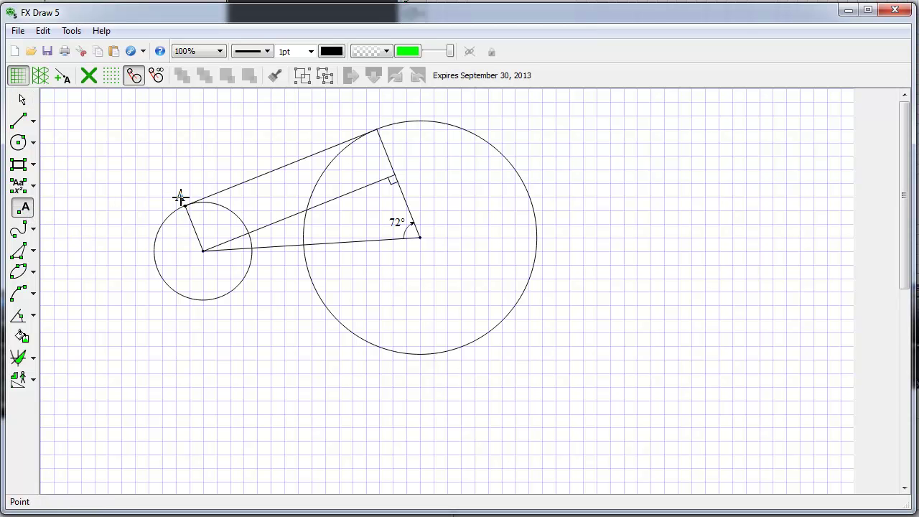
pyautogui.click(380, 115)
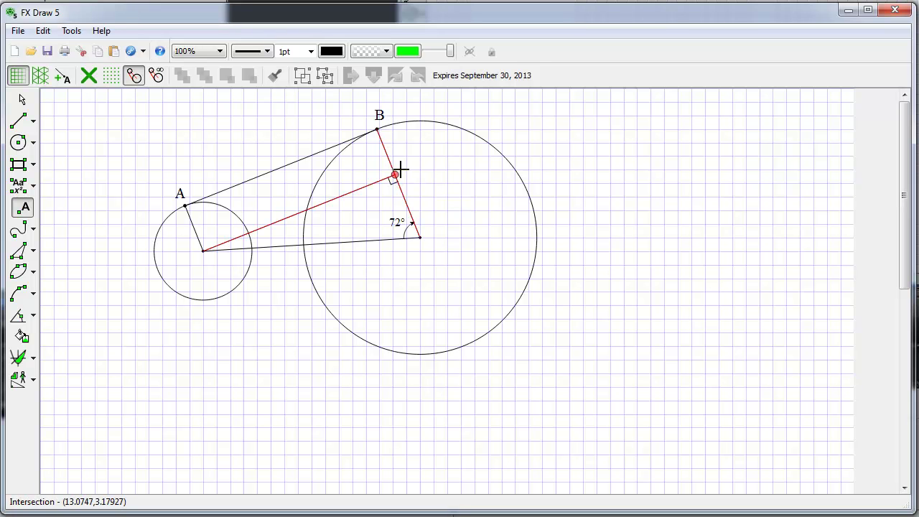
pyautogui.click(410, 169)
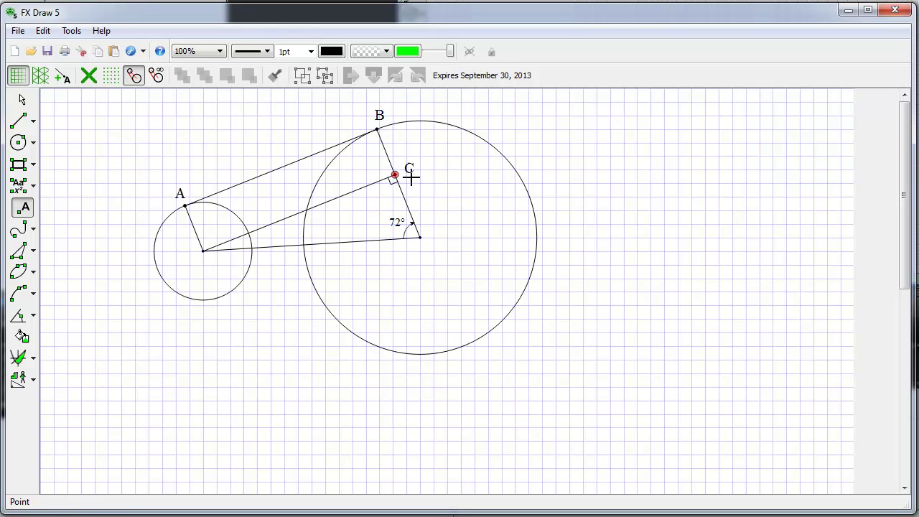
pyautogui.click(201, 263)
pyautogui.click(429, 249)
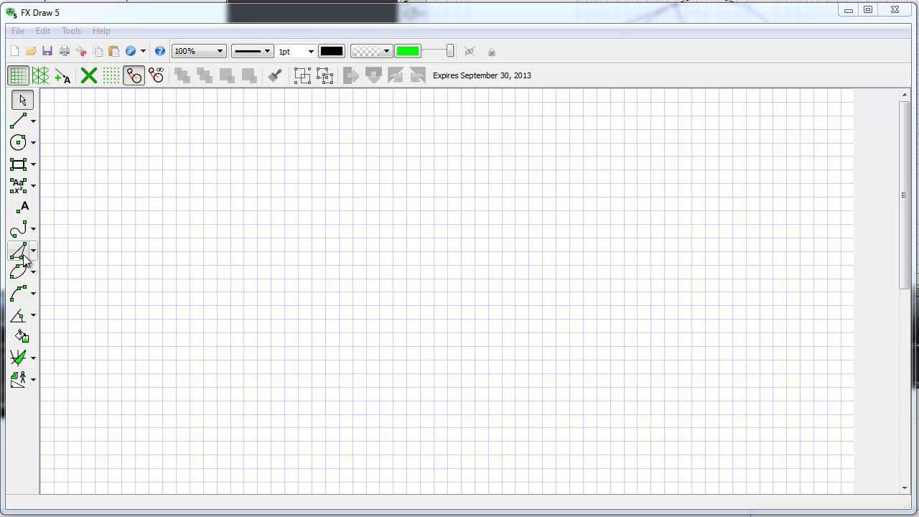
# Draw a scalene triangle with the Polygon tool
pyautogui.click(22, 255)
pyautogui.click(164, 278)
pyautogui.click(216, 332)
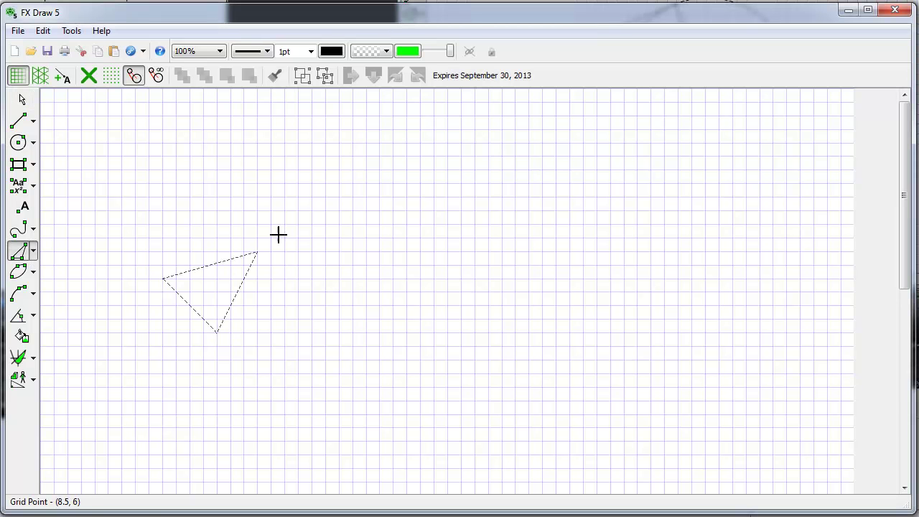
pyautogui.doubleClick(362, 199)
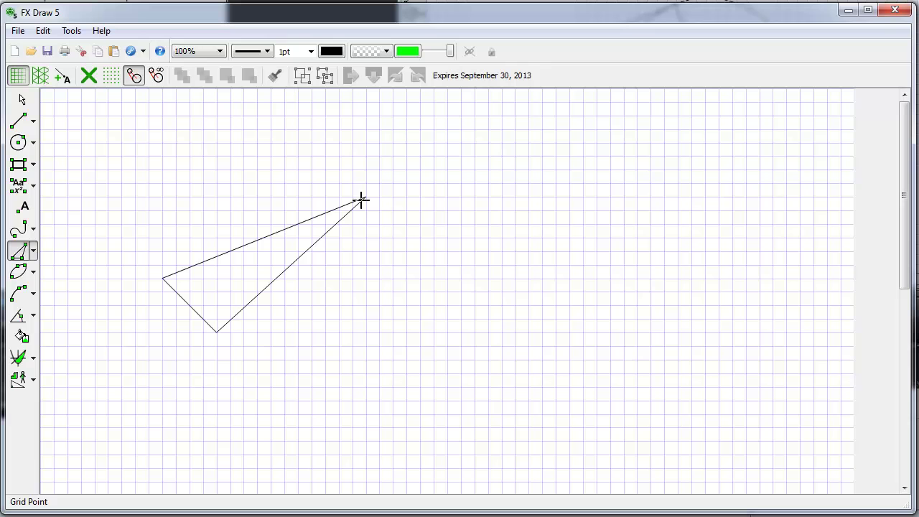
# Draw a Three Point Circle through the triangle's three vertices
pyautogui.click(33, 146)
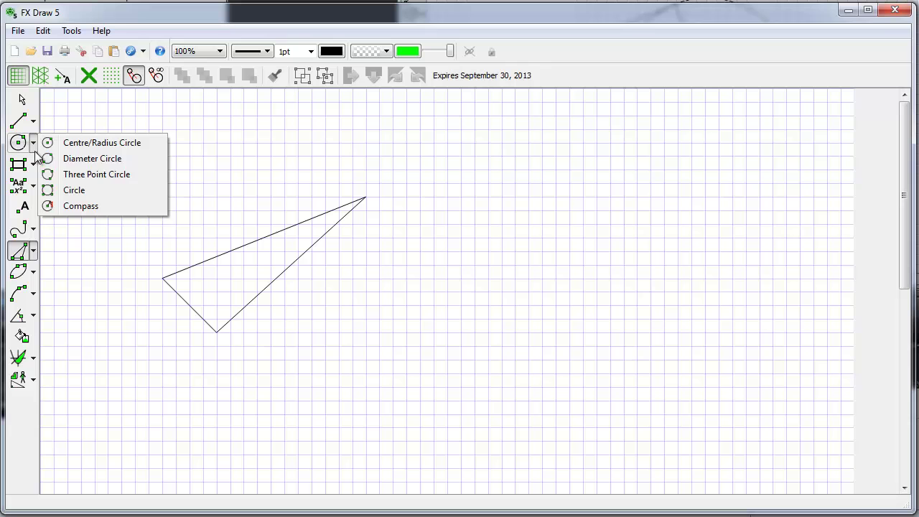
pyautogui.click(65, 175)
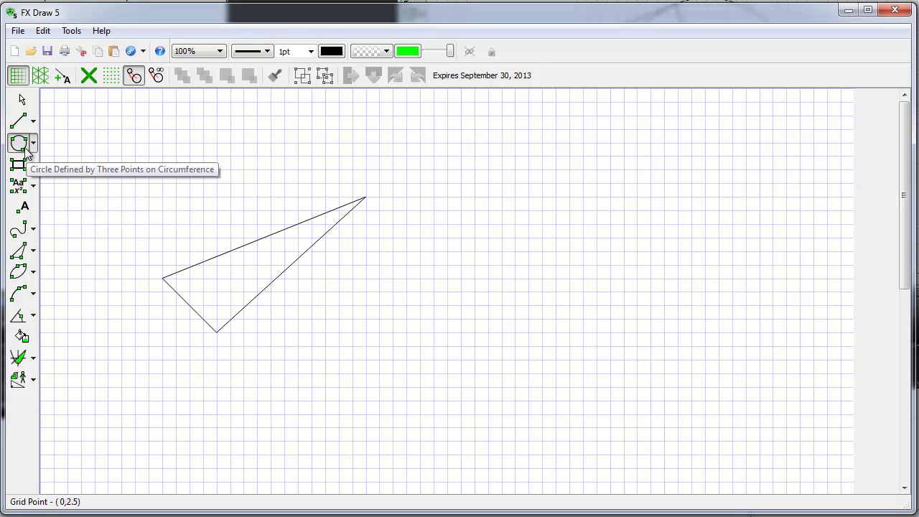
pyautogui.click(162, 278)
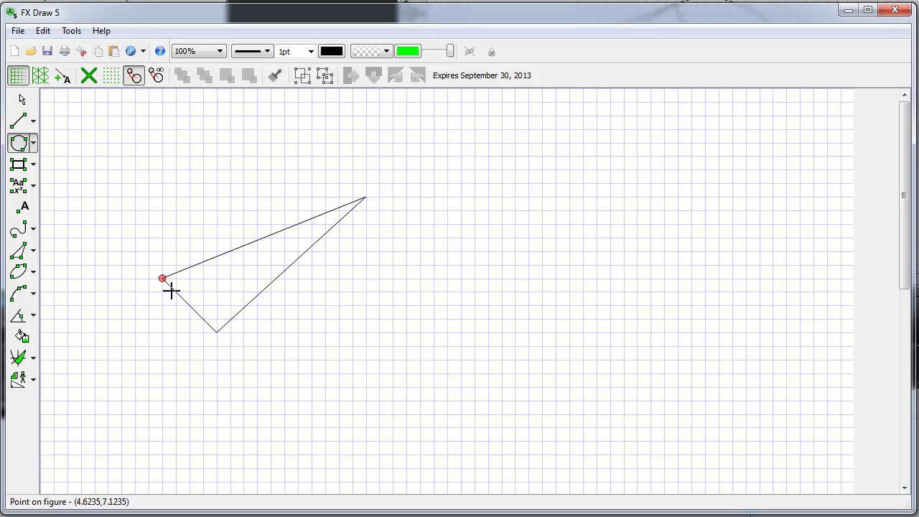
pyautogui.click(217, 332)
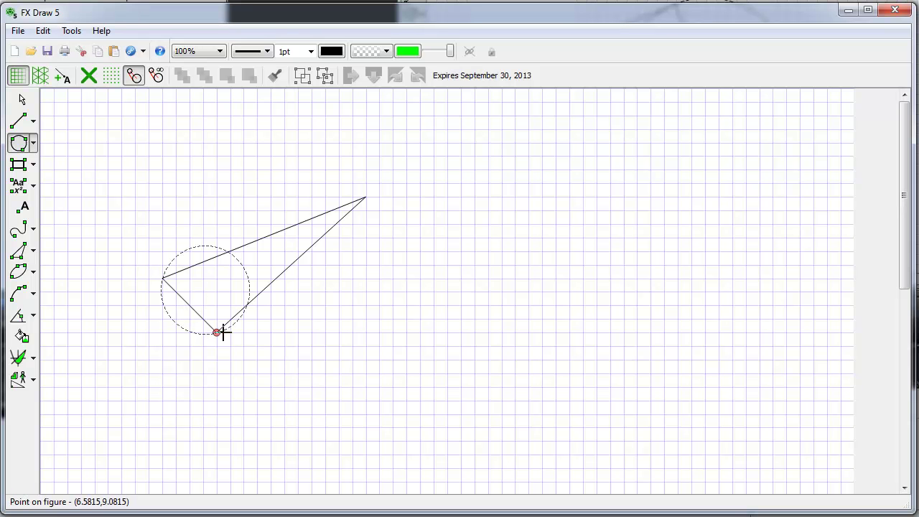
pyautogui.click(366, 196)
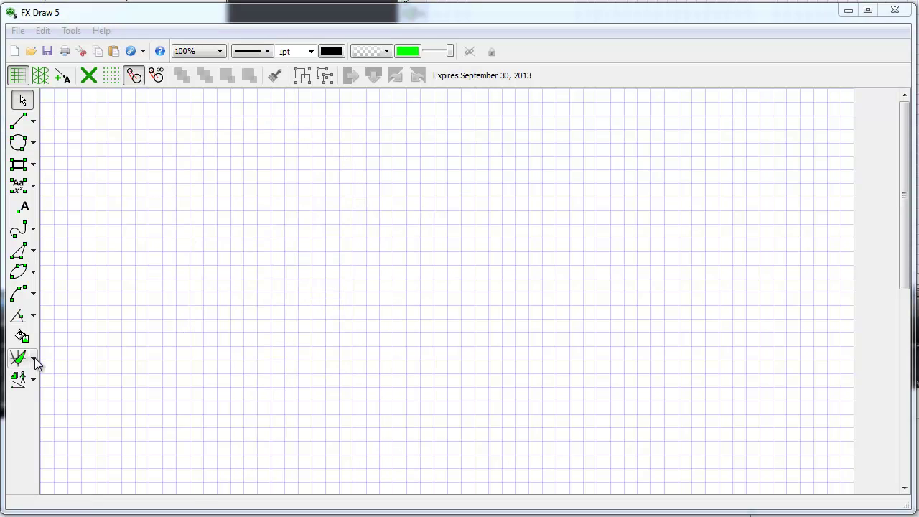
pyautogui.click(33, 358)
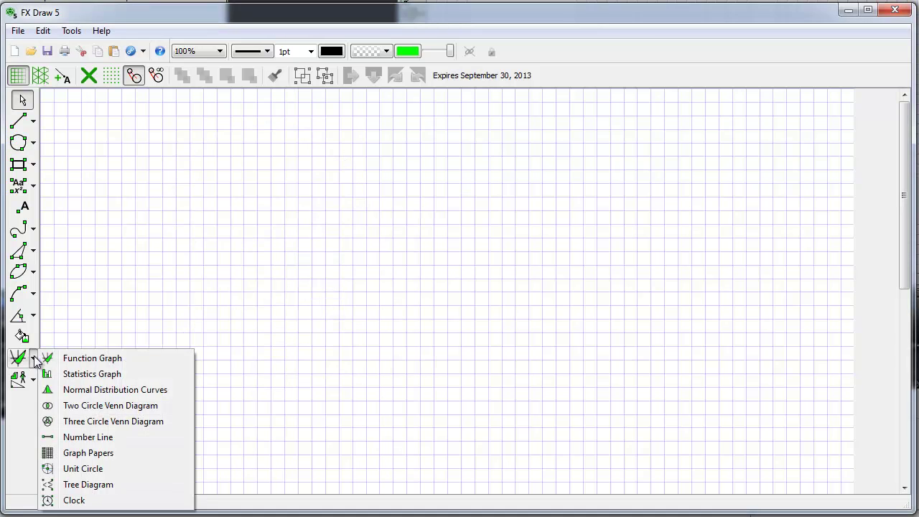
# Draw a normal distribution curve and move its upper shading bound to 1.8
pyautogui.click(79, 391)
pyautogui.moveTo(179, 187); pyautogui.dragTo(554, 352)
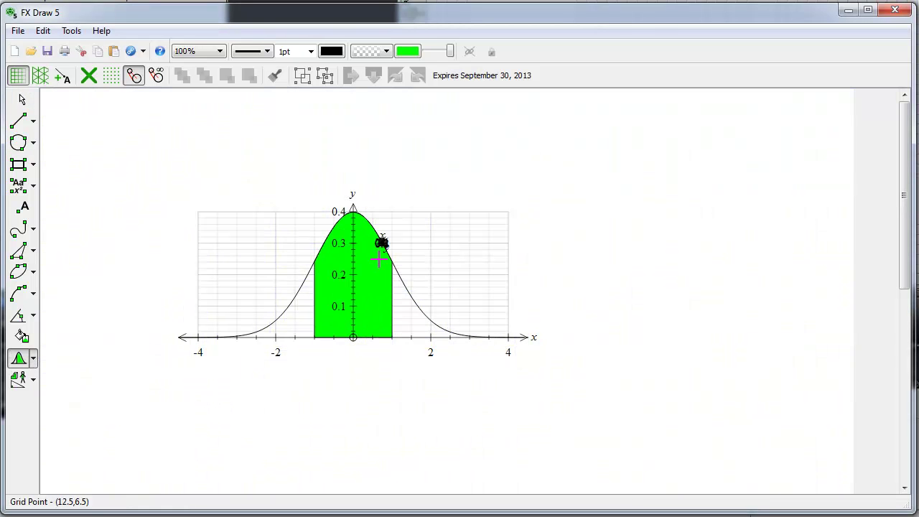
pyautogui.click(396, 260)
pyautogui.moveTo(395, 184); pyautogui.dragTo(422, 203)
# Switch the curve to two-tail shading and move the lower bound to 0.4
pyautogui.rightClick(375, 305)
pyautogui.click(410, 312)
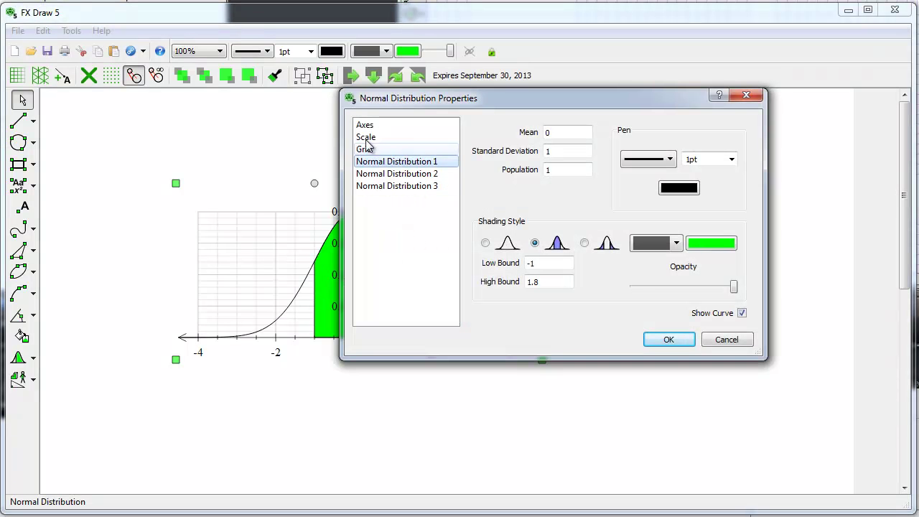
pyautogui.click(585, 242)
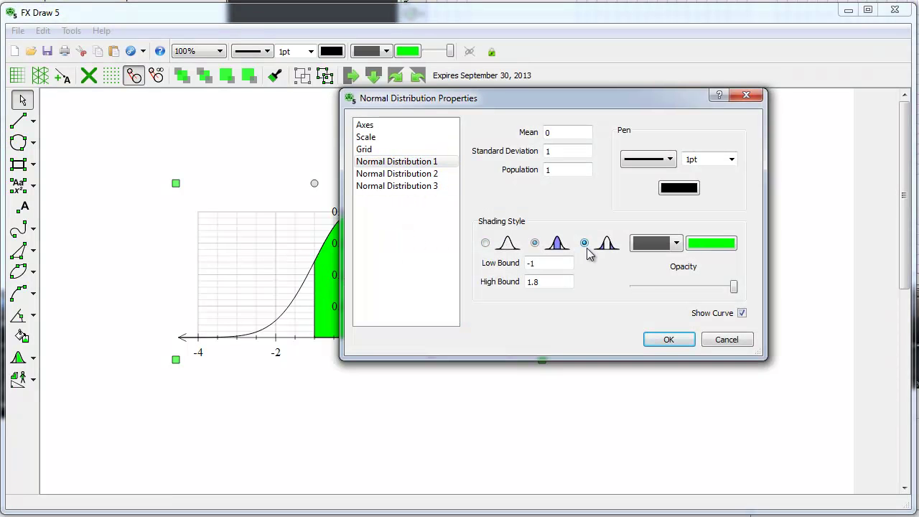
pyautogui.click(669, 339)
pyautogui.moveTo(316, 185); pyautogui.dragTo(371, 188)
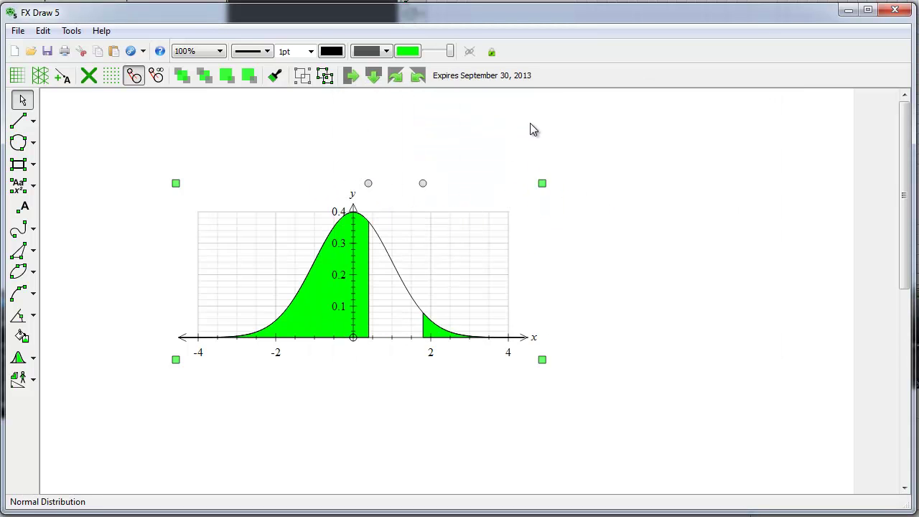
# Delete the normal curve and draw a three-circle Venn diagram
pyautogui.press('Delete')
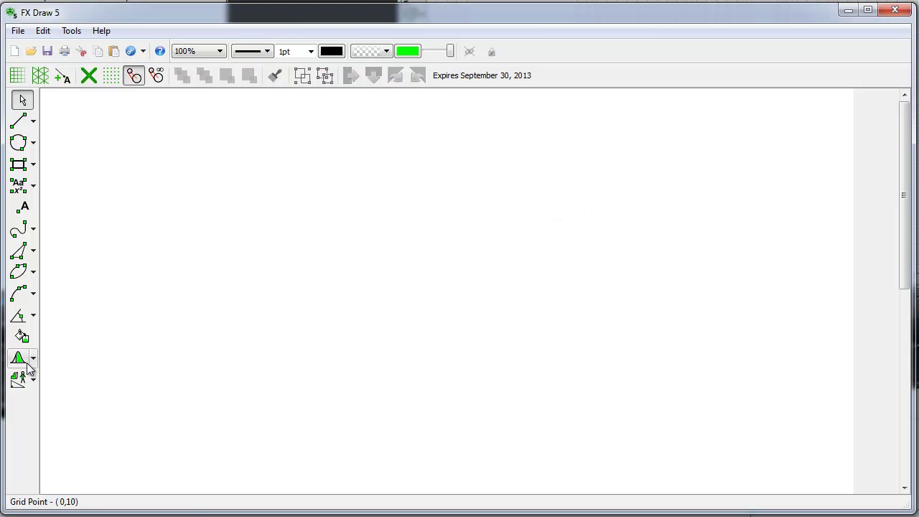
pyautogui.click(31, 361)
pyautogui.click(87, 422)
pyautogui.moveTo(257, 143); pyautogui.dragTo(541, 407)
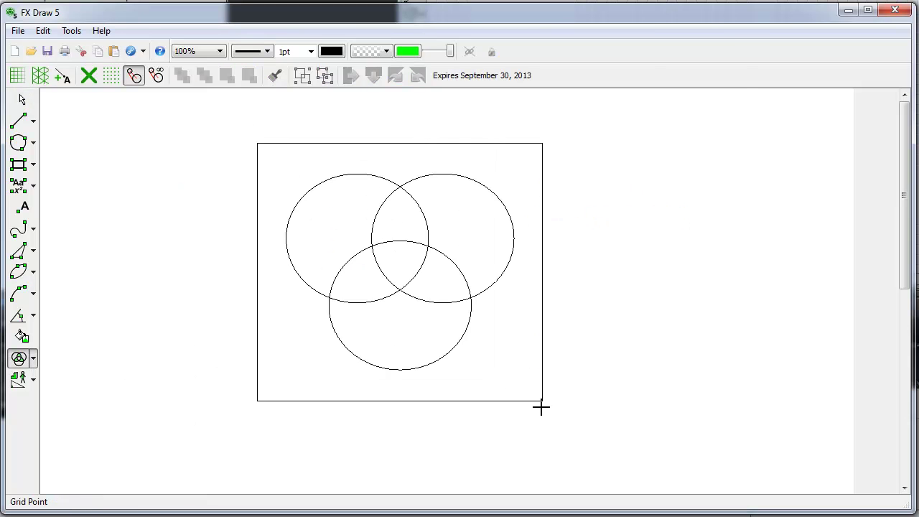
# Shade two Venn regions green and change a region label to 32
pyautogui.doubleClick(439, 257)
pyautogui.click(474, 145)
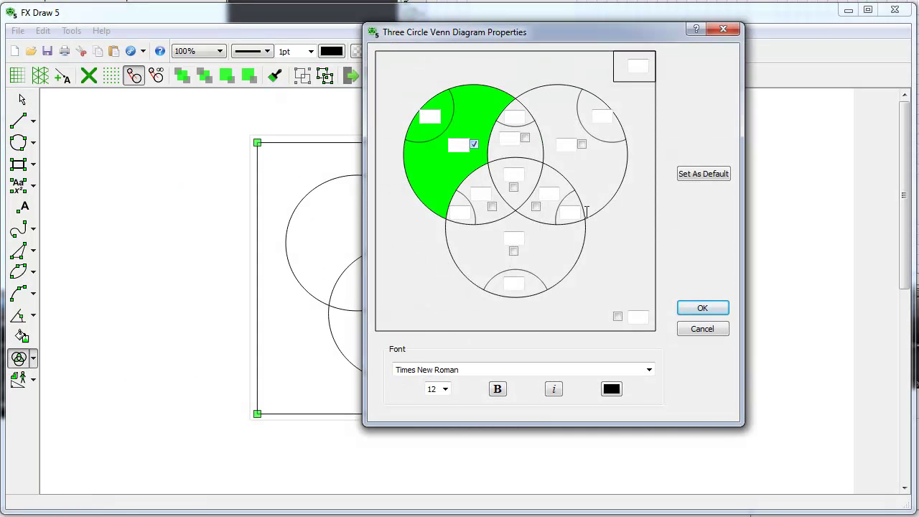
pyautogui.click(536, 208)
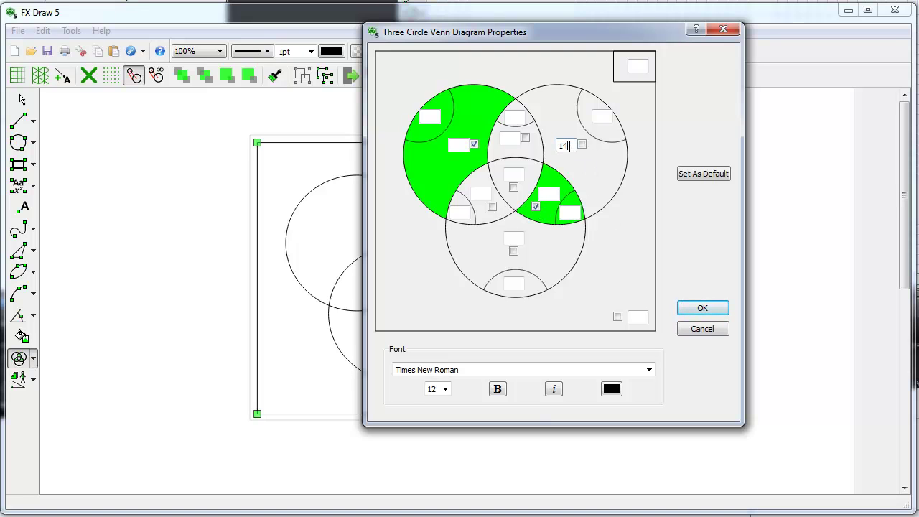
pyautogui.click(605, 120)
pyautogui.write('32')
pyautogui.click(699, 307)
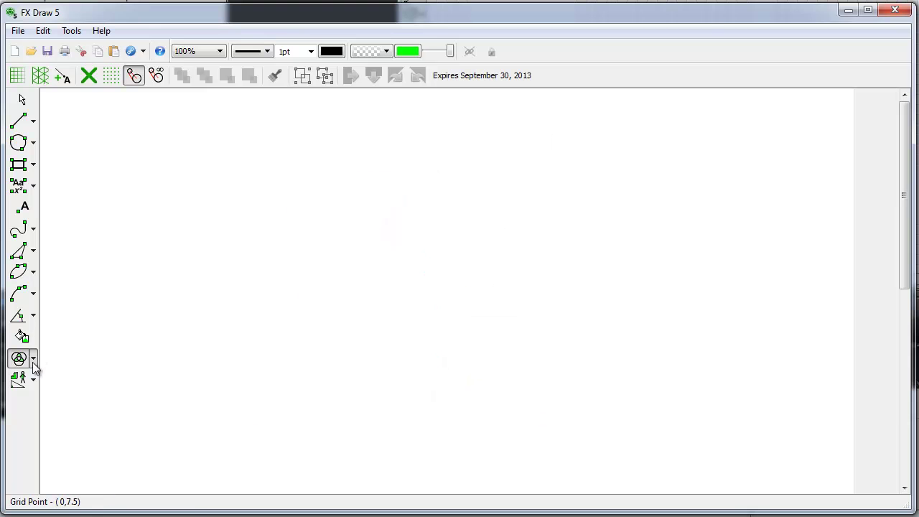
pyautogui.click(32, 362)
pyautogui.click(75, 436)
pyautogui.moveTo(165, 292); pyautogui.dragTo(549, 292)
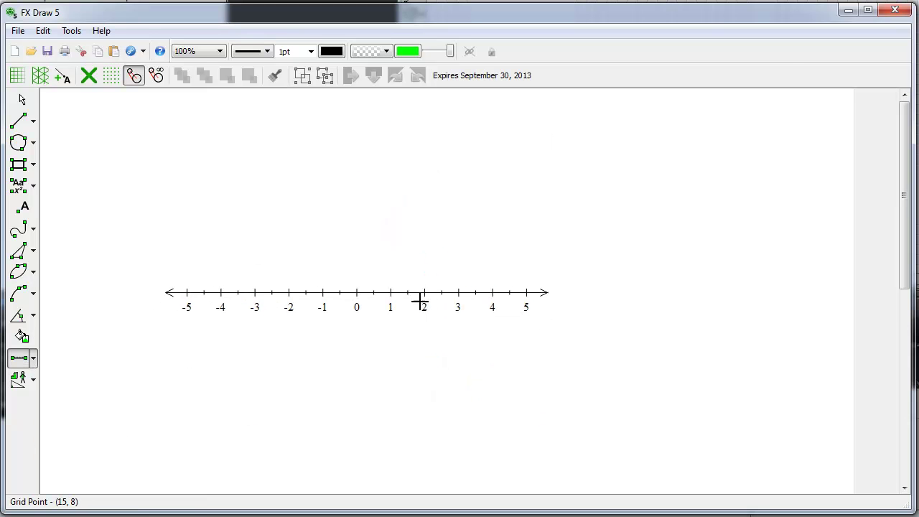
pyautogui.doubleClick(420, 302)
pyautogui.click(565, 110)
pyautogui.write('x<>')
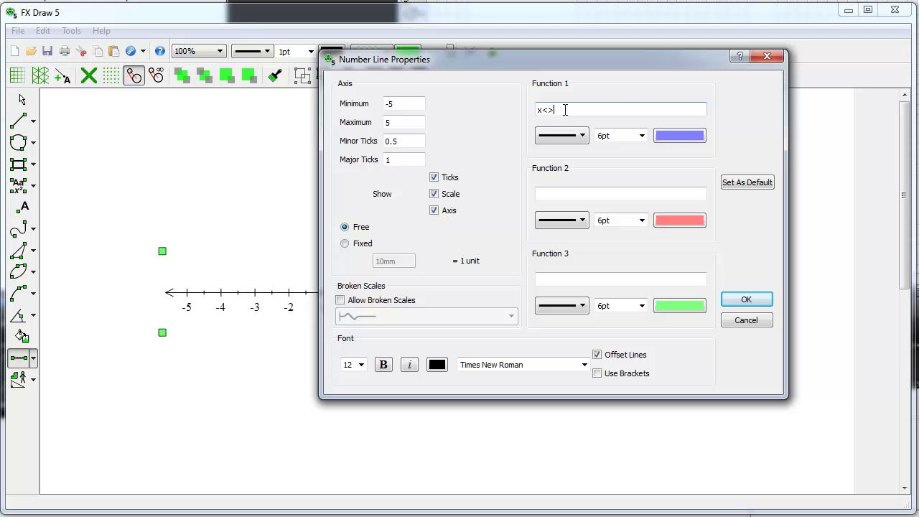
pyautogui.write('5')
pyautogui.click(764, 301)
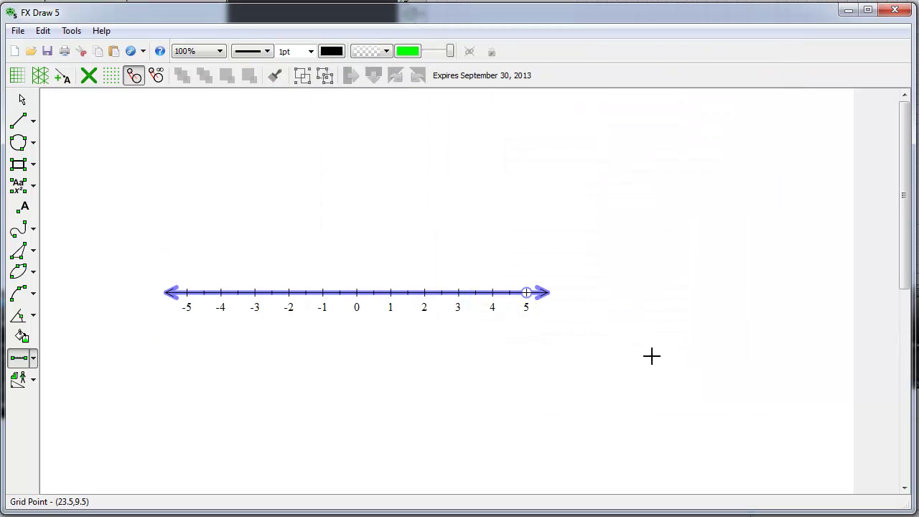
pyautogui.doubleClick(298, 293)
pyautogui.click(564, 194)
pyautogui.write('x')
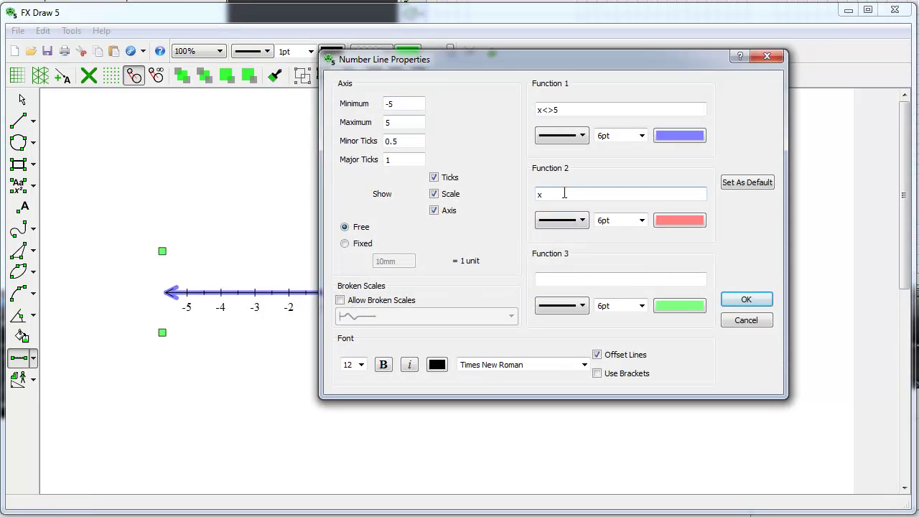
pyautogui.write('>-4')
pyautogui.click(746, 299)
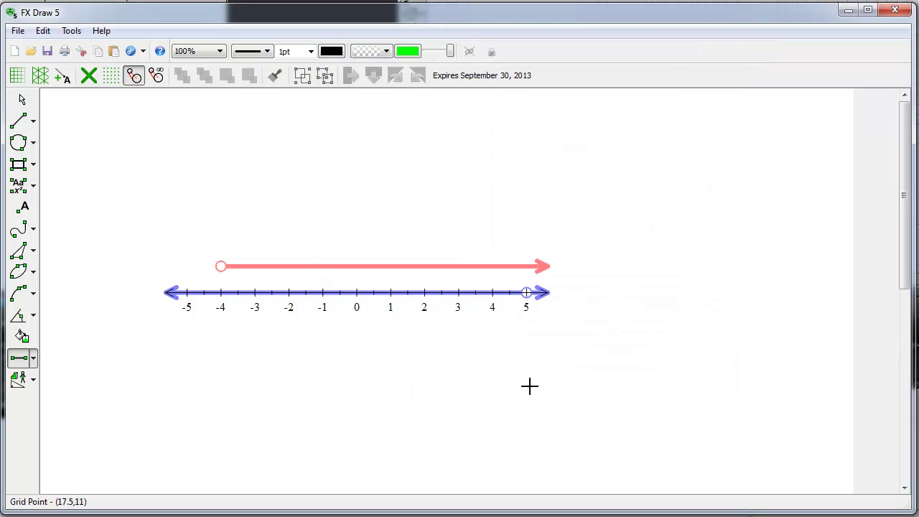
pyautogui.press('Delete')
pyautogui.click(34, 362)
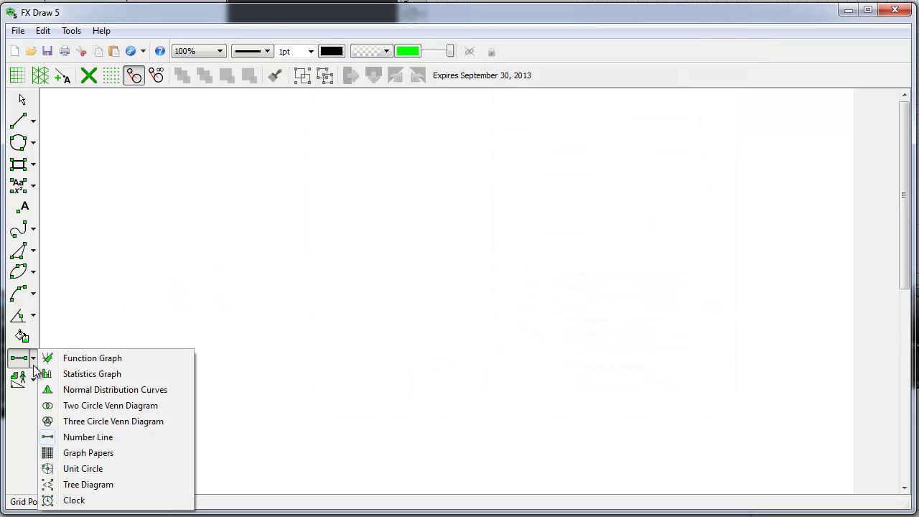
pyautogui.click(88, 453)
pyautogui.moveTo(203, 156); pyautogui.dragTo(502, 454)
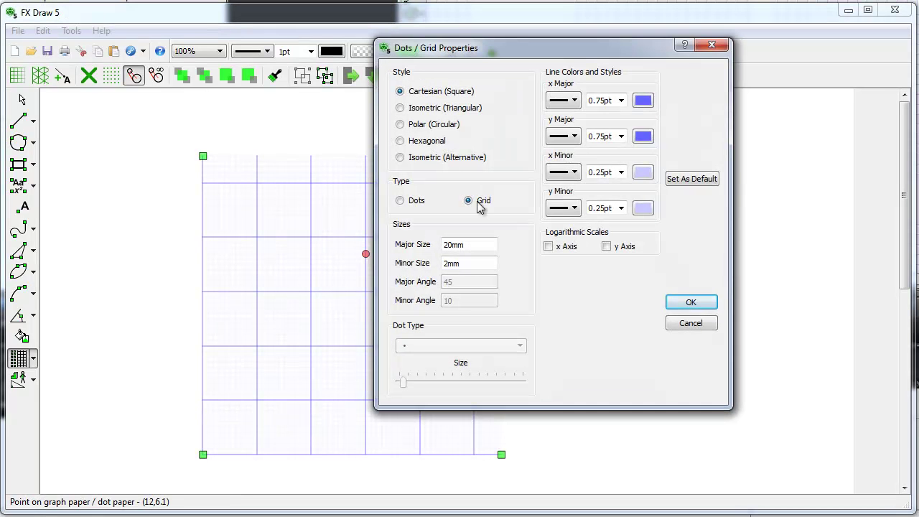
pyautogui.click(426, 109)
pyautogui.click(401, 201)
pyautogui.click(681, 302)
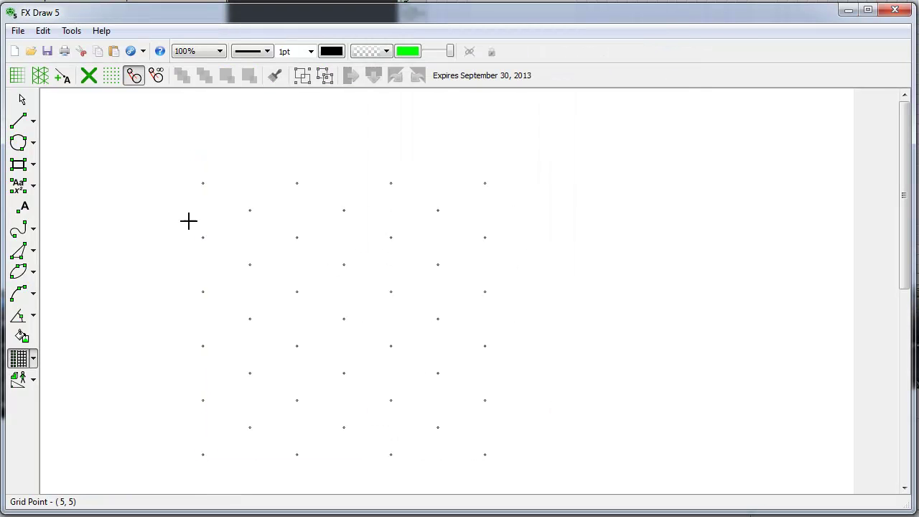
pyautogui.click(18, 121)
pyautogui.click(297, 347)
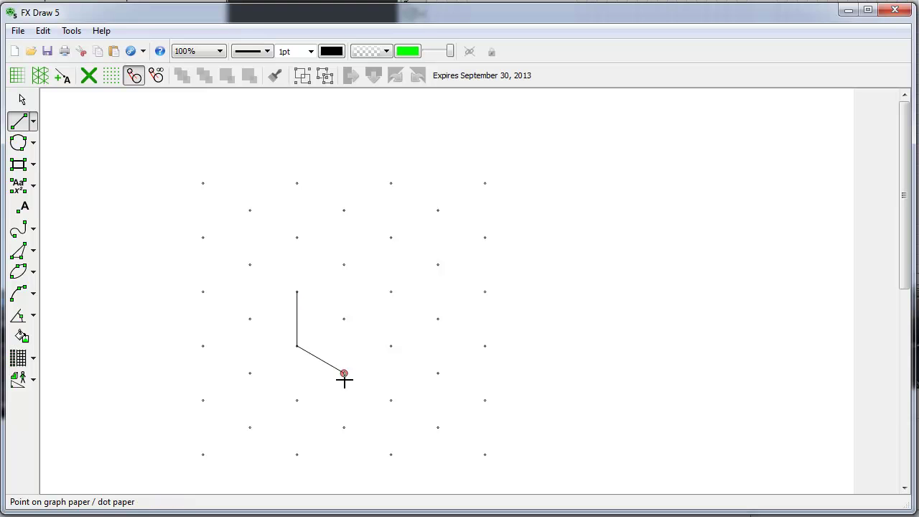
pyautogui.click(345, 373)
pyautogui.click(344, 319)
pyautogui.click(297, 292)
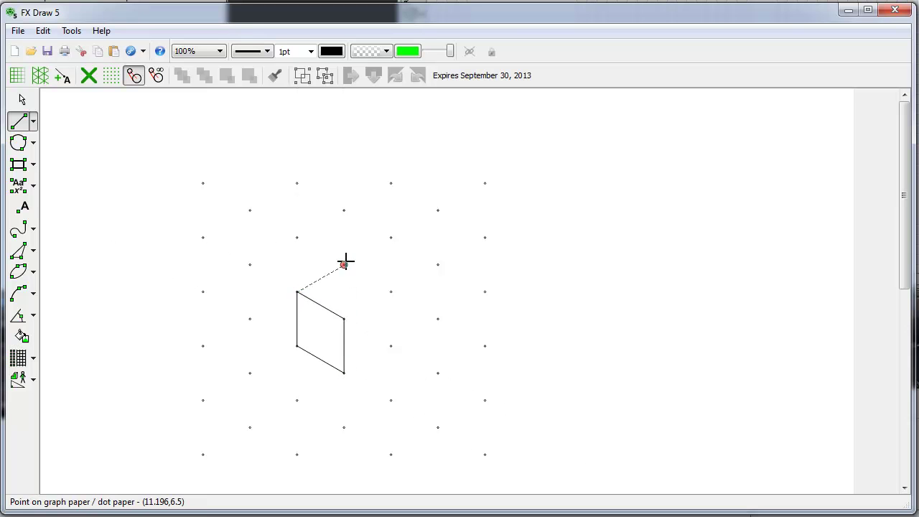
pyautogui.click(344, 264)
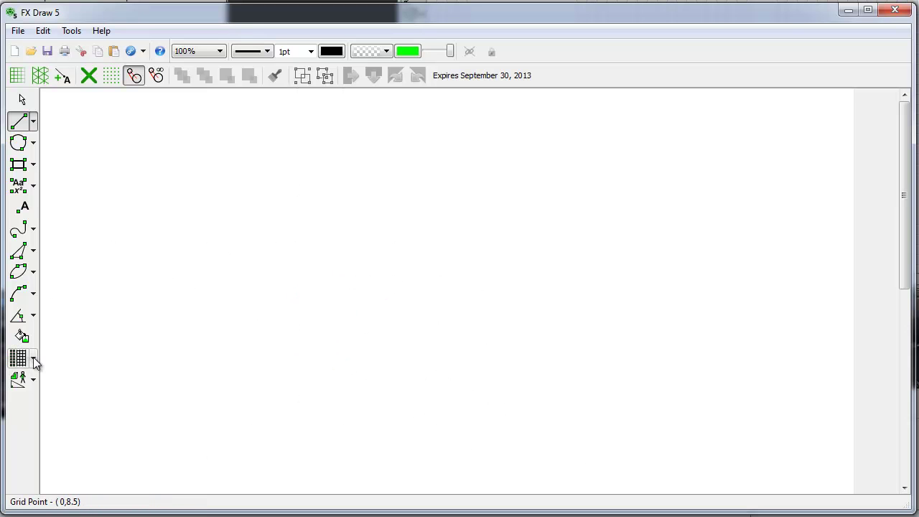
pyautogui.click(34, 362)
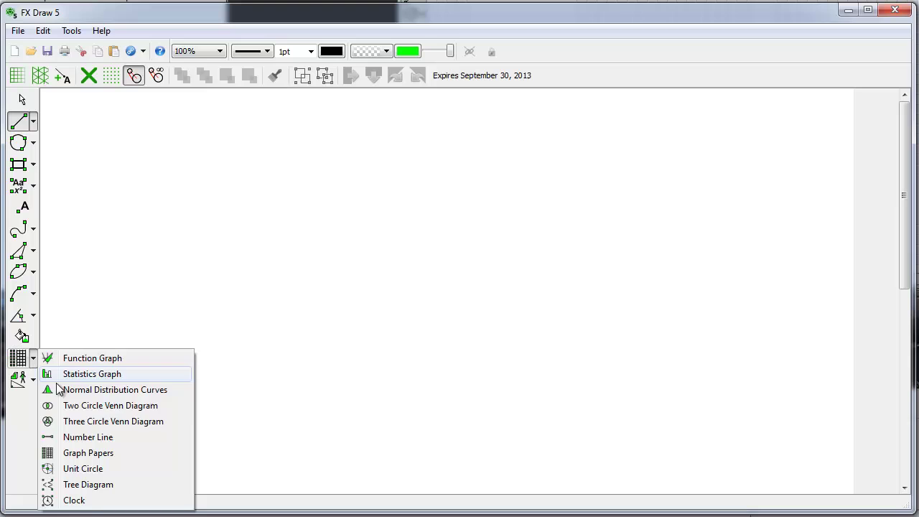
pyautogui.click(88, 483)
pyautogui.moveTo(190, 142); pyautogui.dragTo(546, 392)
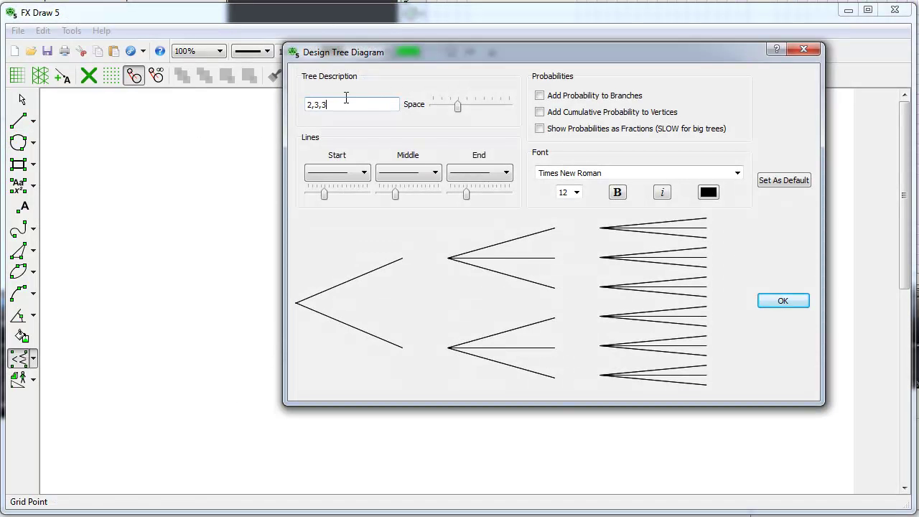
pyautogui.moveTo(345, 101); pyautogui.dragTo(261, 91)
pyautogui.write('3,4,2')
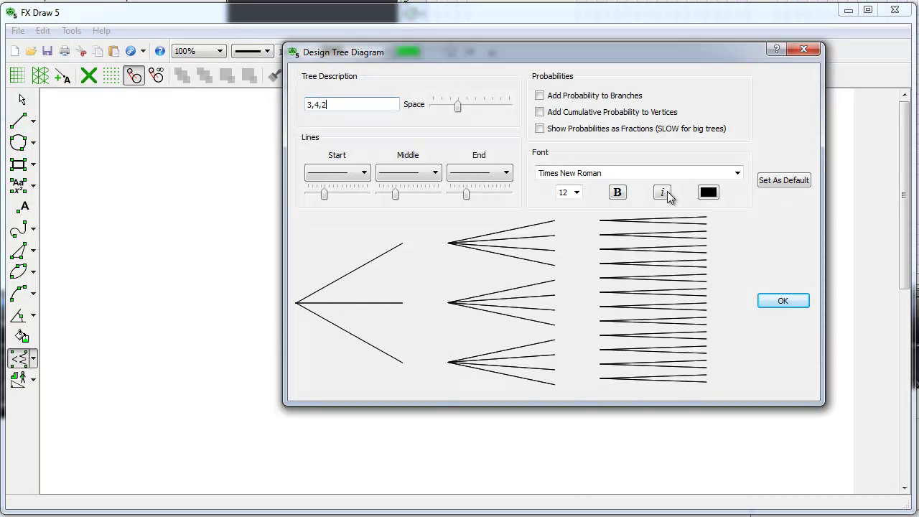
pyautogui.click(539, 96)
pyautogui.click(540, 112)
pyautogui.click(783, 300)
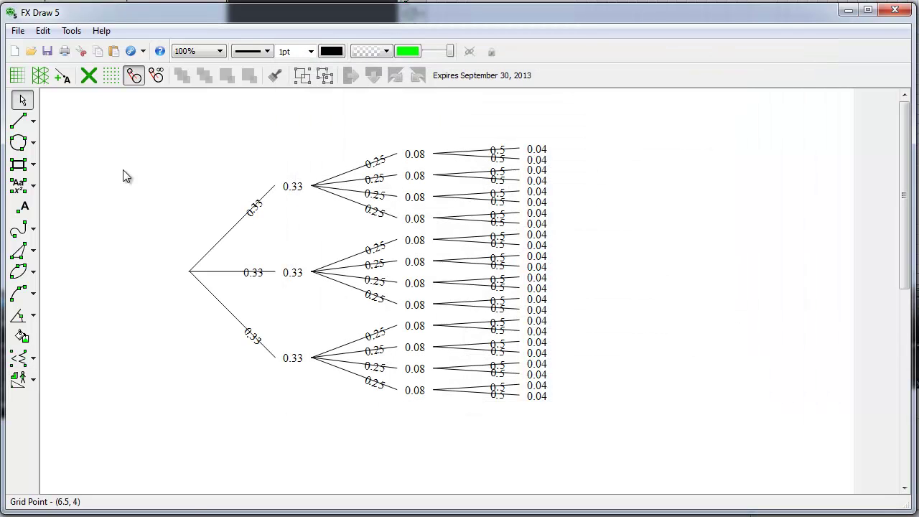
pyautogui.hotkey('ctrl', 'a')
pyautogui.press('Delete')
# Draw a clock face on the canvas
pyautogui.click(32, 358)
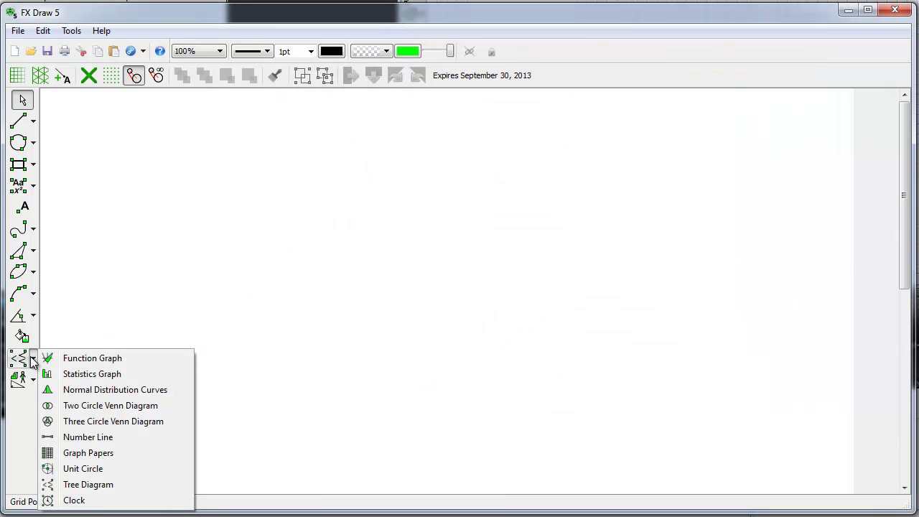
pyautogui.click(96, 499)
pyautogui.moveTo(235, 204); pyautogui.dragTo(413, 417)
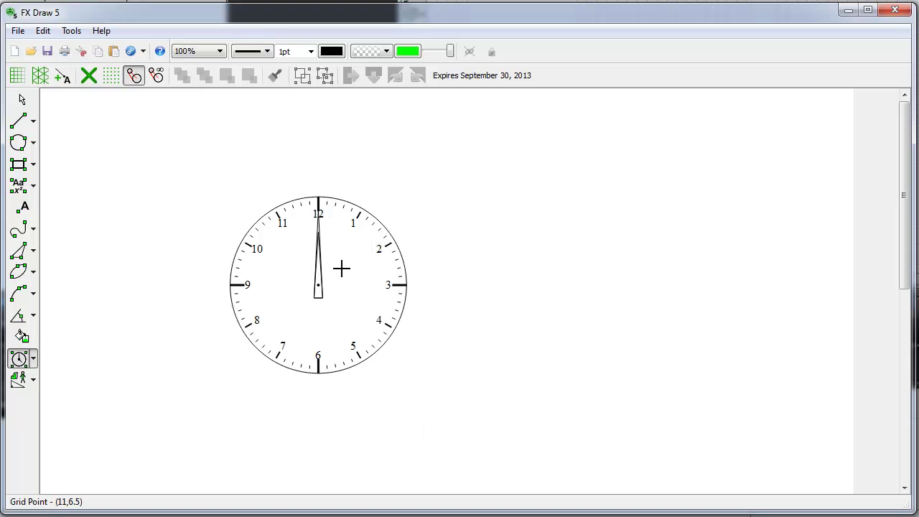
# Set the clock's time to 15:20, then delete the clock
pyautogui.doubleClick(396, 273)
pyautogui.press('Tab')
pyautogui.write('15')
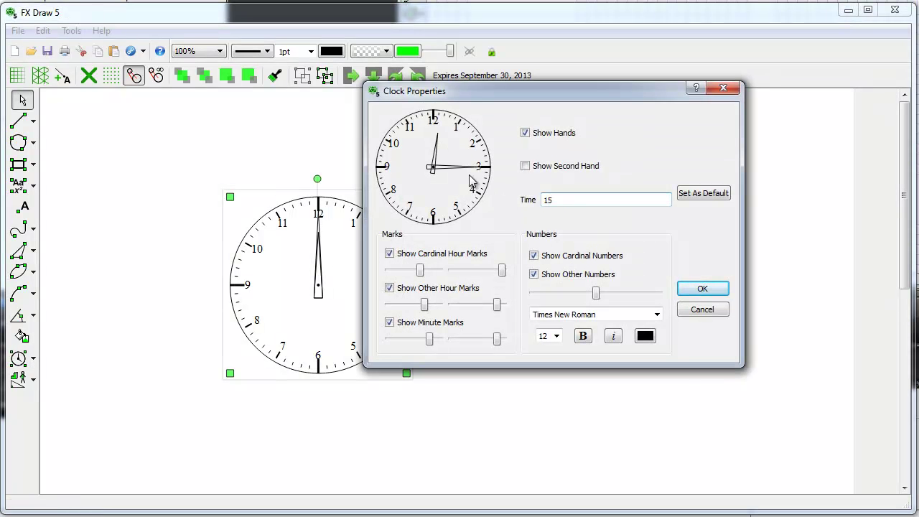
pyautogui.write(':20')
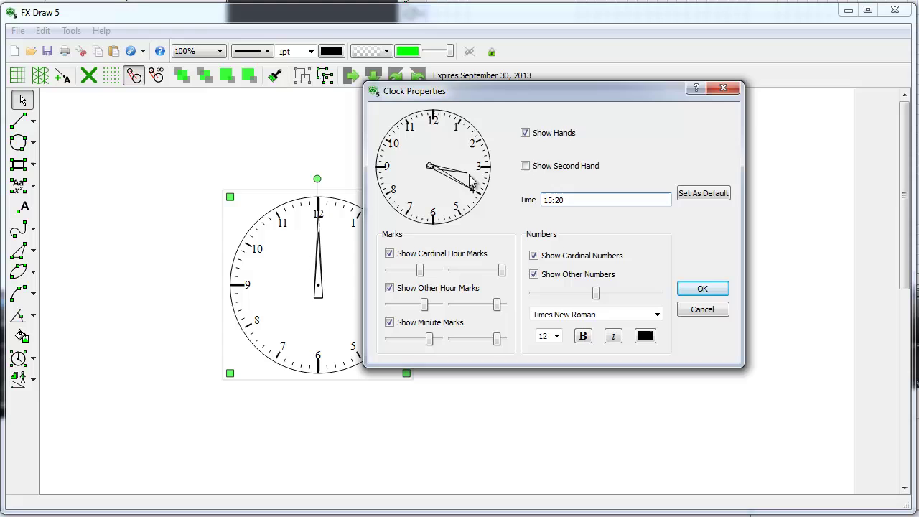
pyautogui.click(703, 289)
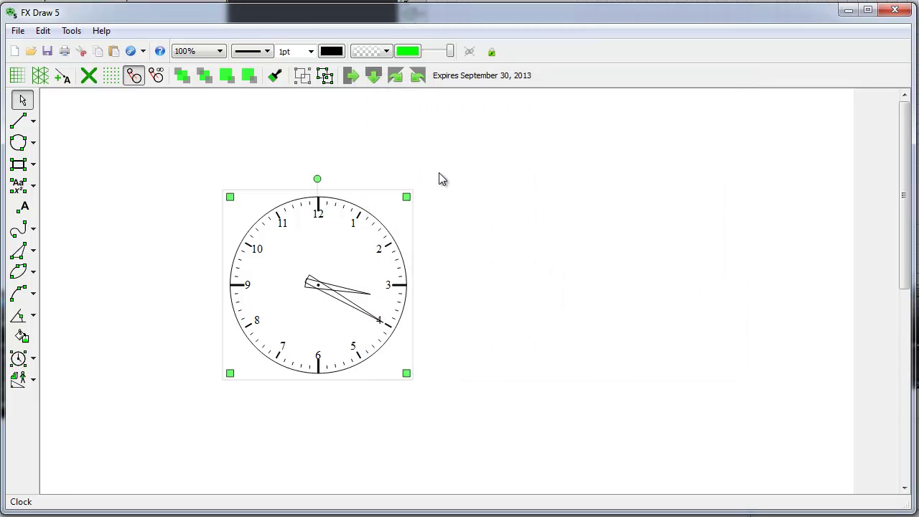
pyautogui.press('Delete')
pyautogui.click(33, 316)
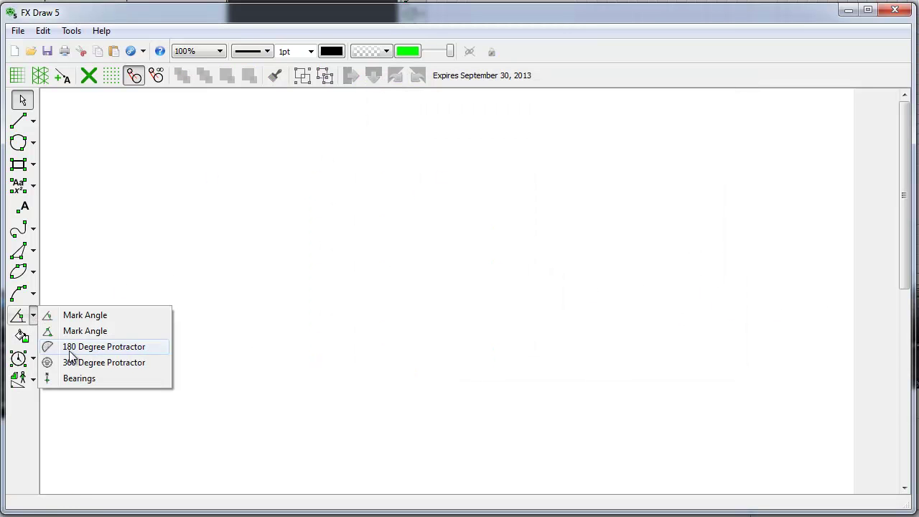
pyautogui.click(77, 347)
pyautogui.click(19, 123)
pyautogui.click(189, 278)
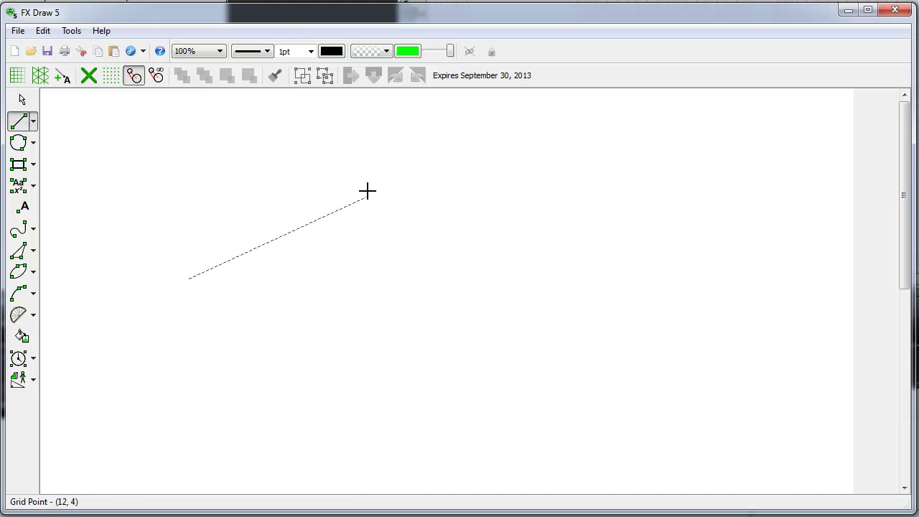
pyautogui.click(379, 170)
pyautogui.click(190, 278)
pyautogui.click(391, 304)
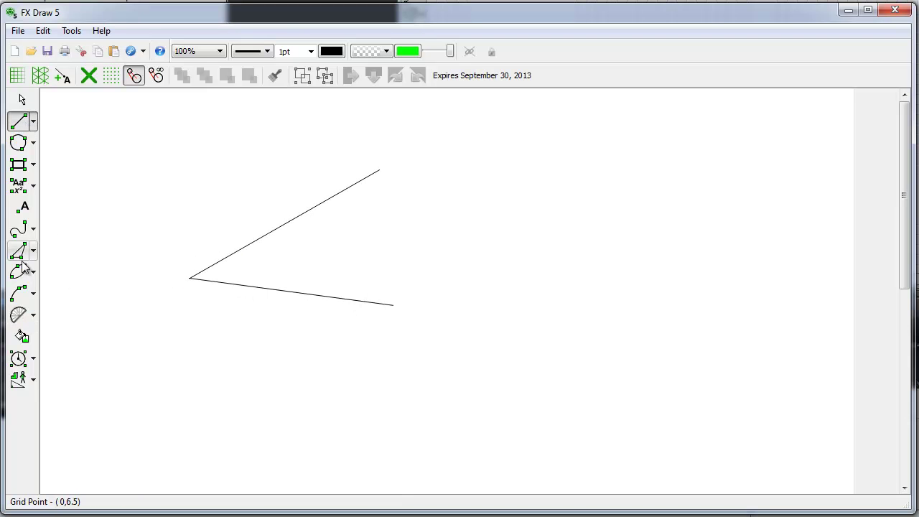
pyautogui.click(18, 315)
pyautogui.moveTo(189, 278); pyautogui.dragTo(345, 302)
pyautogui.press('Escape')
pyautogui.hotkey('ctrl', 'a')
pyautogui.press('Delete')
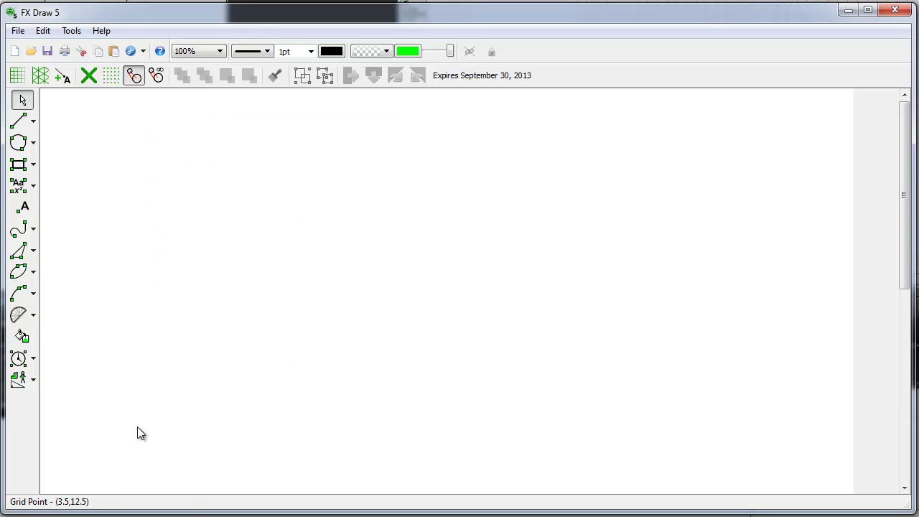
# Draw a bearings diagram with four compass points and a bearing line toward the upper right
pyautogui.click(33, 359)
pyautogui.click(33, 315)
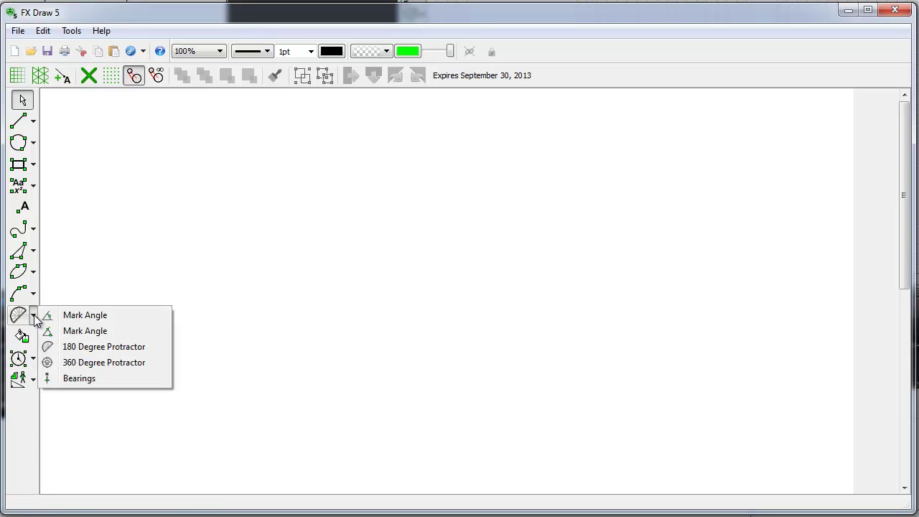
pyautogui.click(72, 379)
pyautogui.click(216, 319)
pyautogui.click(352, 224)
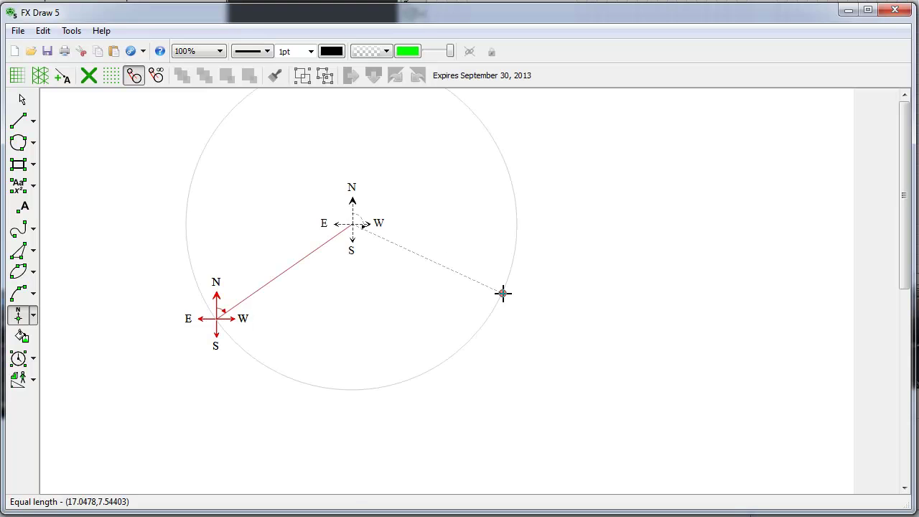
pyautogui.click(515, 303)
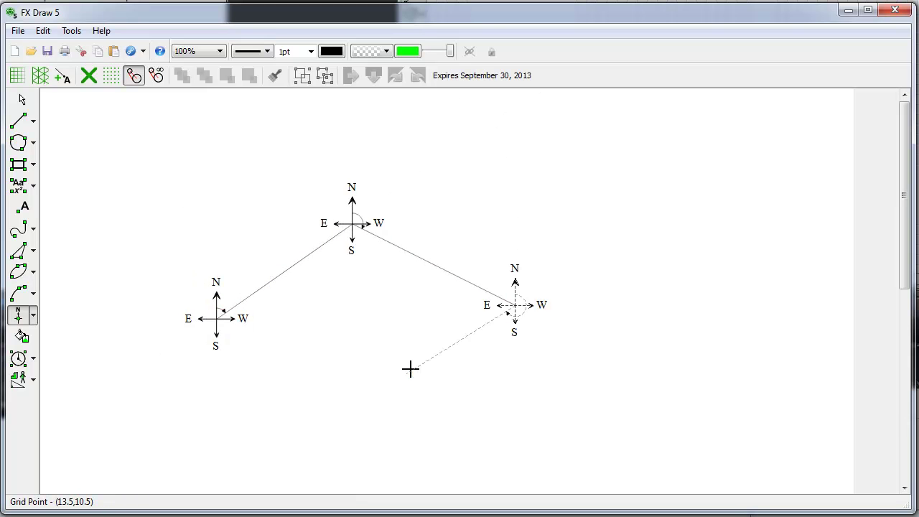
pyautogui.click(368, 337)
pyautogui.click(488, 170)
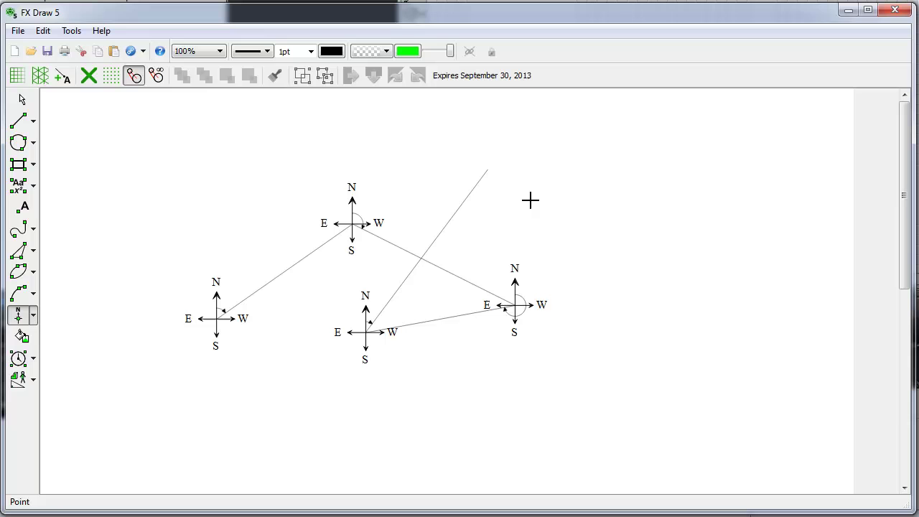
pyautogui.press('Escape')
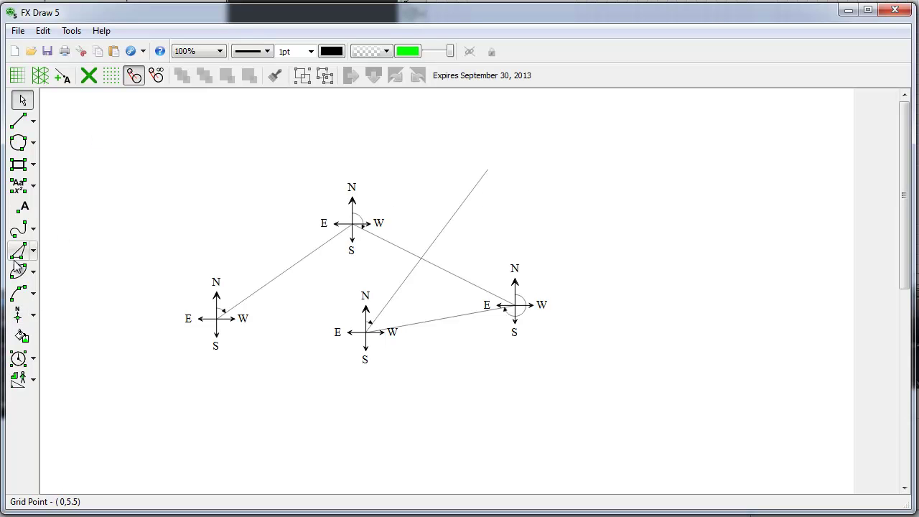
# Mark the 118° angle at the top compass and the 37° angle at the right compass
pyautogui.click(33, 315)
pyautogui.click(95, 330)
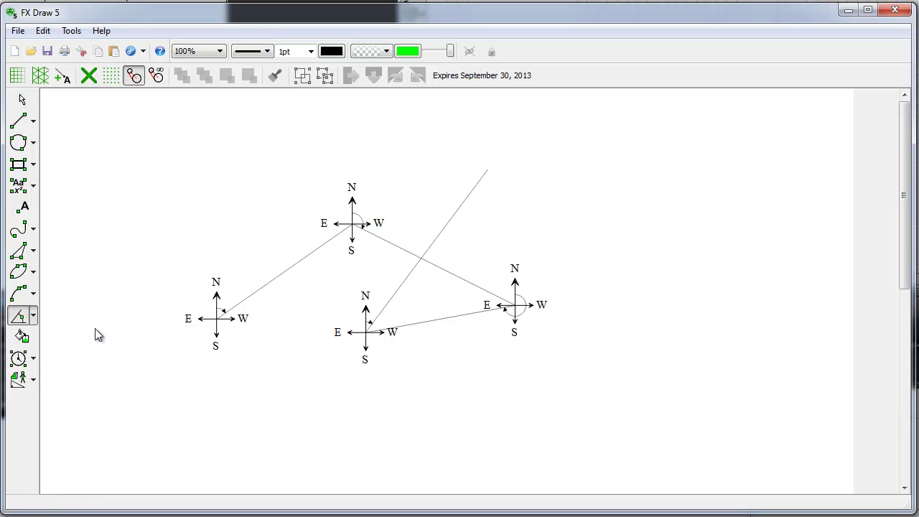
pyautogui.click(355, 245)
pyautogui.click(468, 304)
# Select all and delete the bearings diagram, leaving an empty canvas
pyautogui.hotkey('ctrl', 'a')
pyautogui.press('Delete')
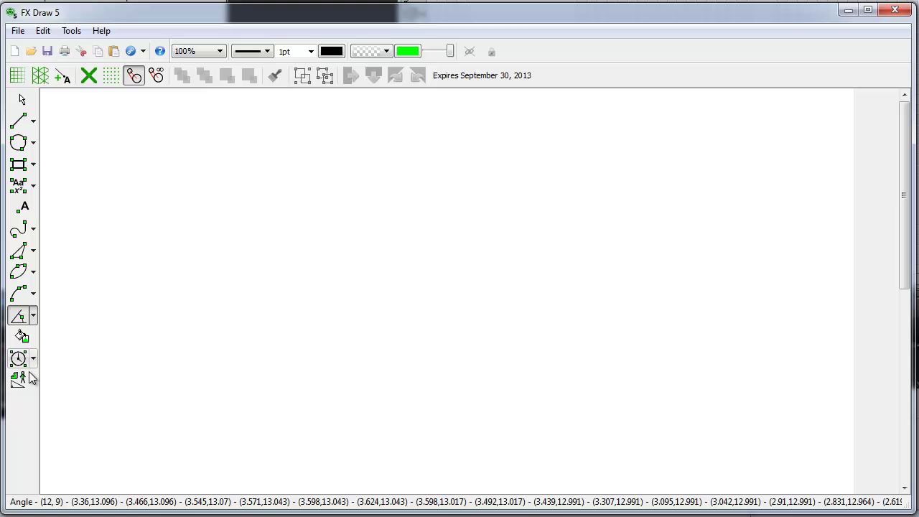
pyautogui.click(34, 382)
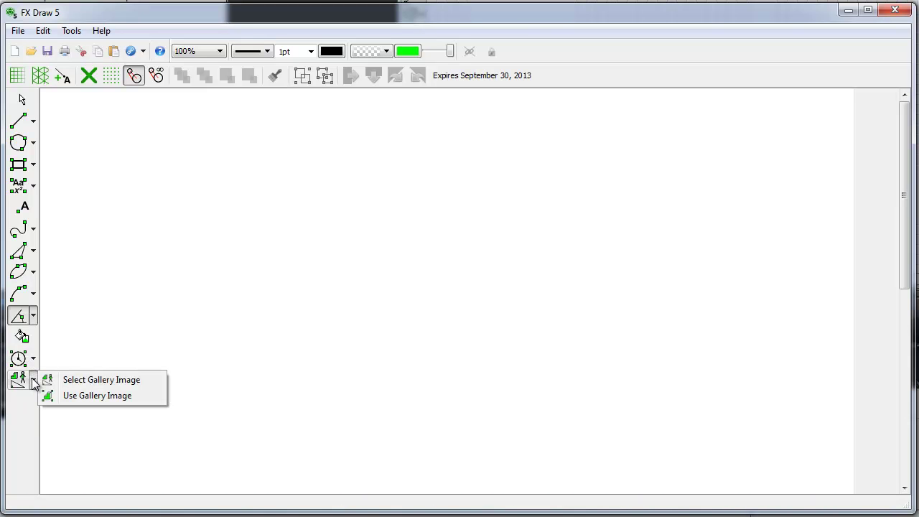
pyautogui.click(79, 381)
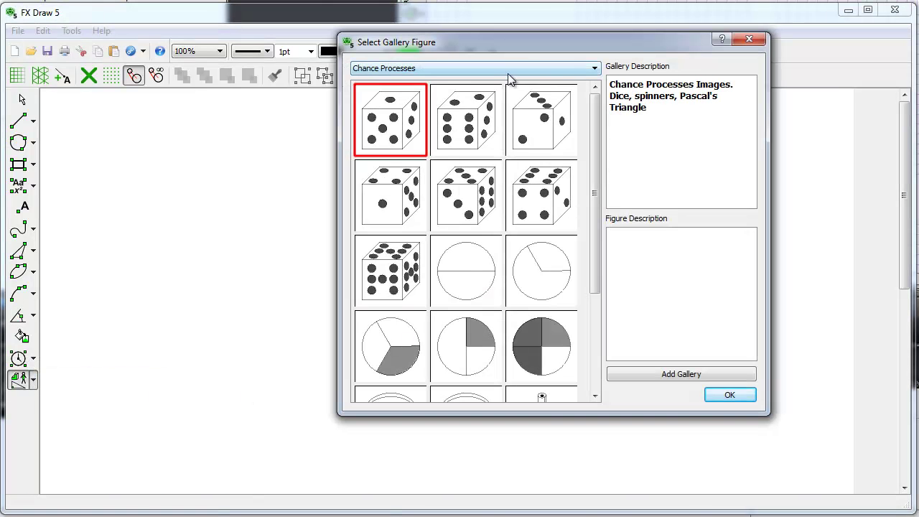
# Browse the Isometric, Hexominos and Snowflake Curve (Koch) figure galleries
pyautogui.click(508, 69)
pyautogui.click(475, 129)
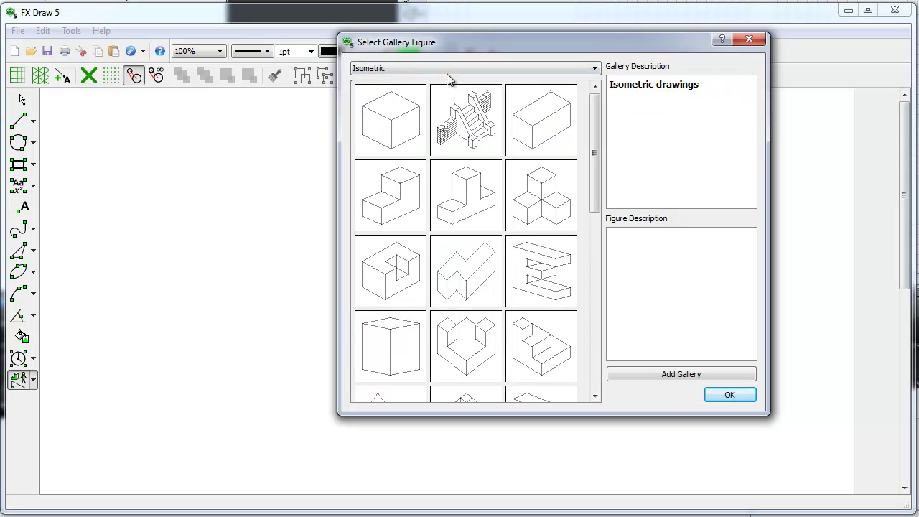
pyautogui.click(423, 68)
pyautogui.click(402, 118)
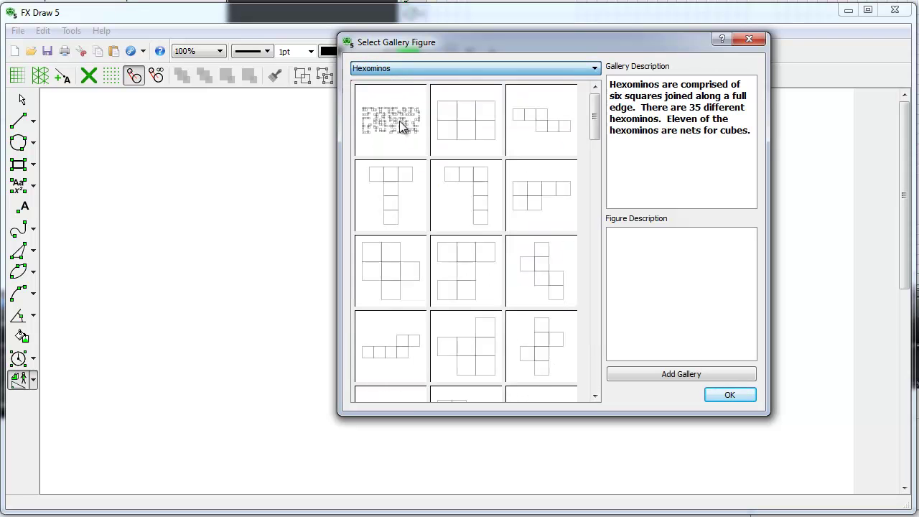
pyautogui.click(456, 69)
pyautogui.click(431, 221)
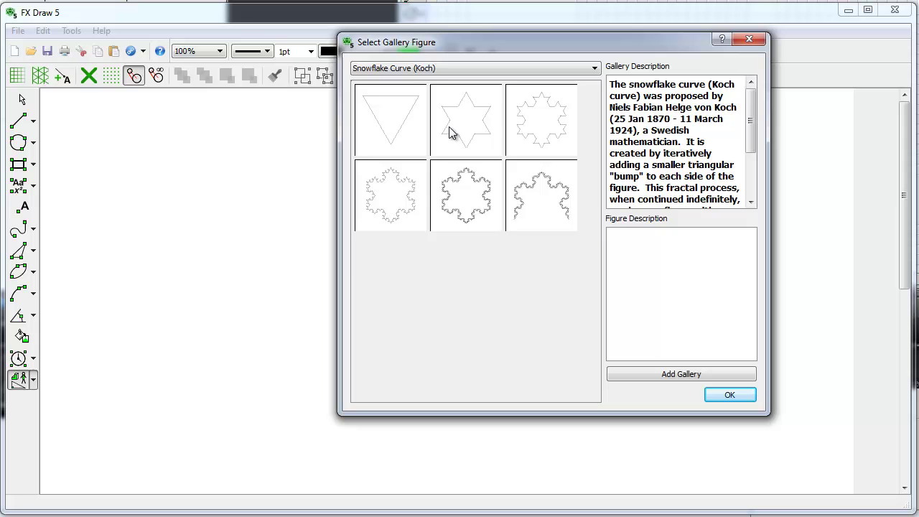
# Pick a Menger's Sponge figure from its gallery and place it on the canvas
pyautogui.click(441, 67)
pyautogui.click(414, 136)
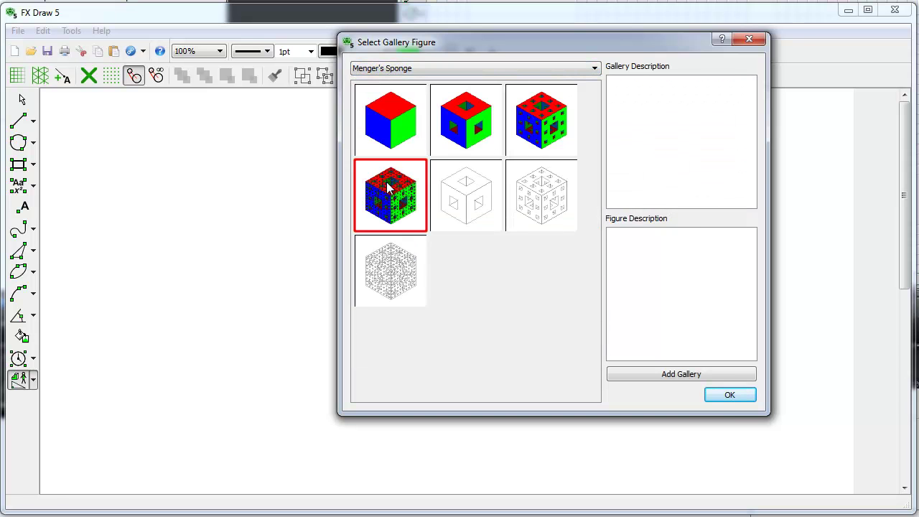
pyautogui.click(717, 398)
pyautogui.moveTo(494, 409); pyautogui.dragTo(494, 409)
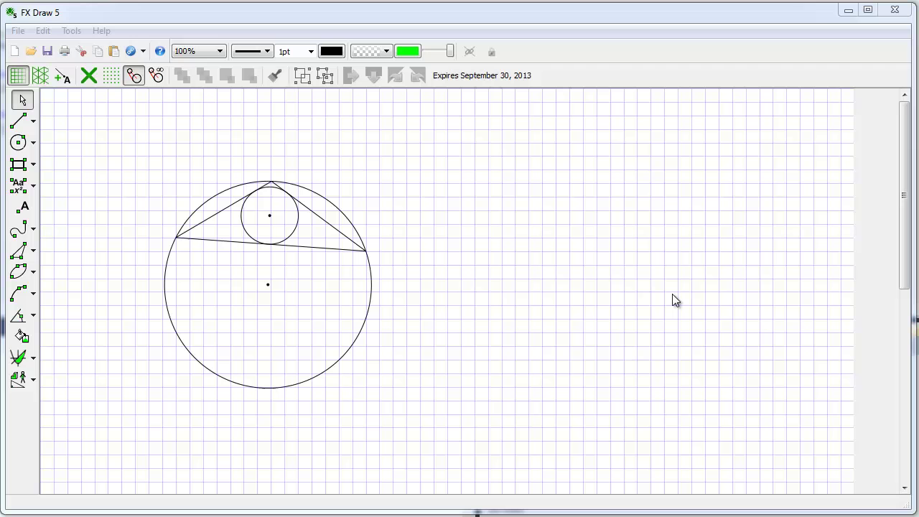
# Drag the triangle's right vertex so the triangle becomes nearly equilateral
pyautogui.click(308, 247)
pyautogui.moveTo(367, 255)
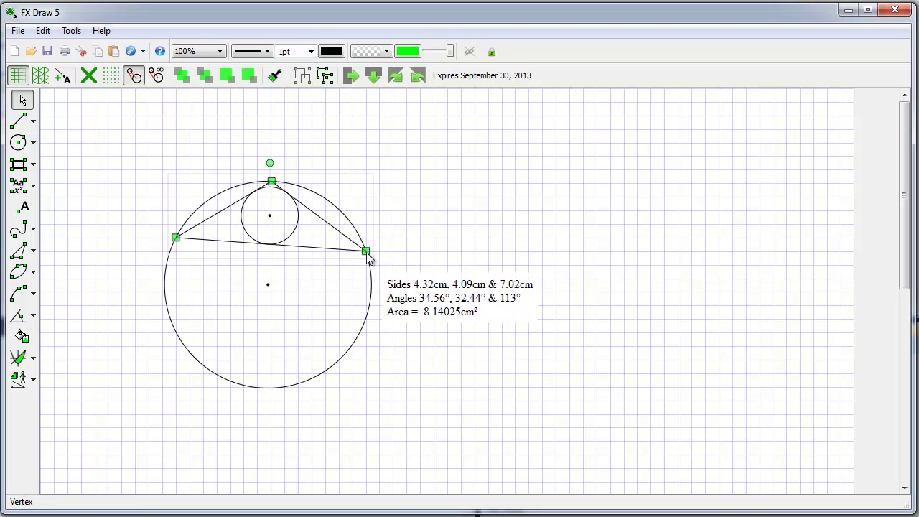
pyautogui.moveTo(367, 256); pyautogui.dragTo(273, 293)
pyautogui.moveTo(274, 294)
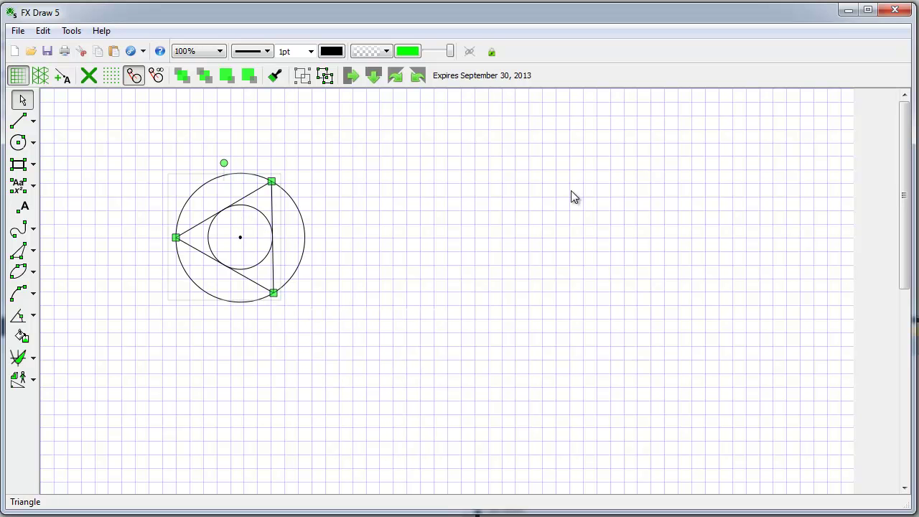